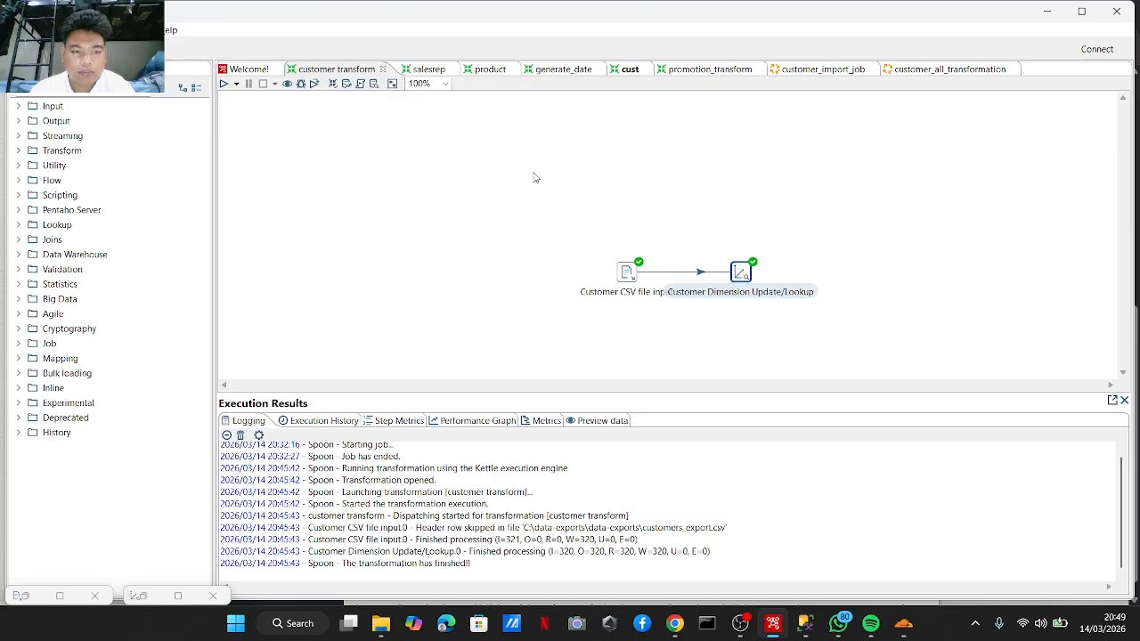
# Review the Customer CSV file input settings and the database connection used by the Customer Dimension Update/Lookup step.
pyautogui.doubleClick(627, 272)
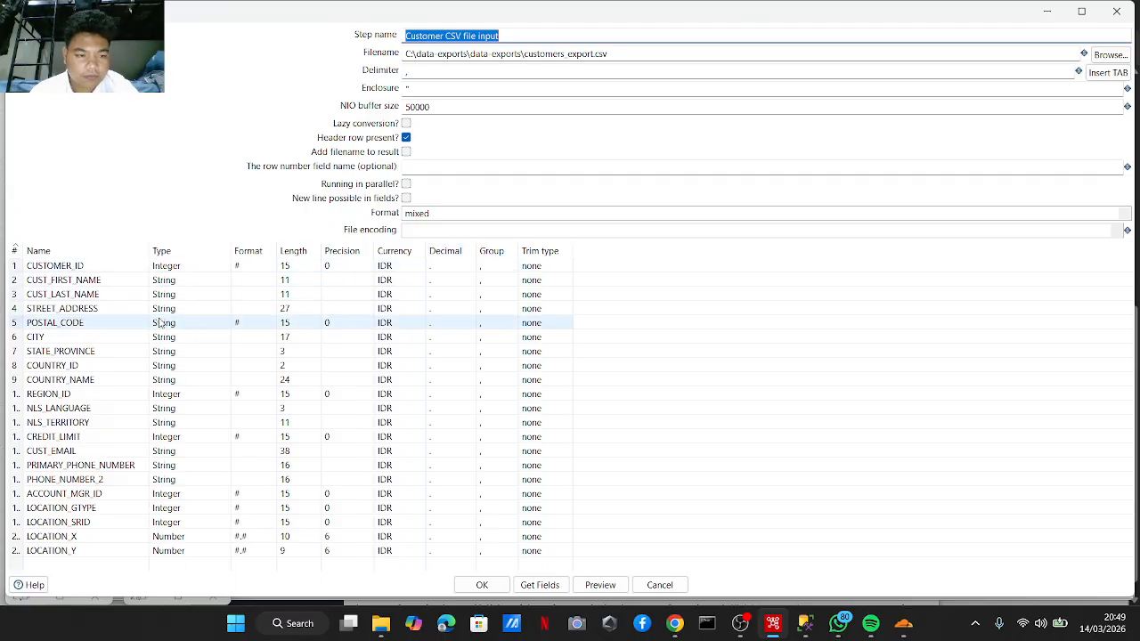
pyautogui.click(484, 585)
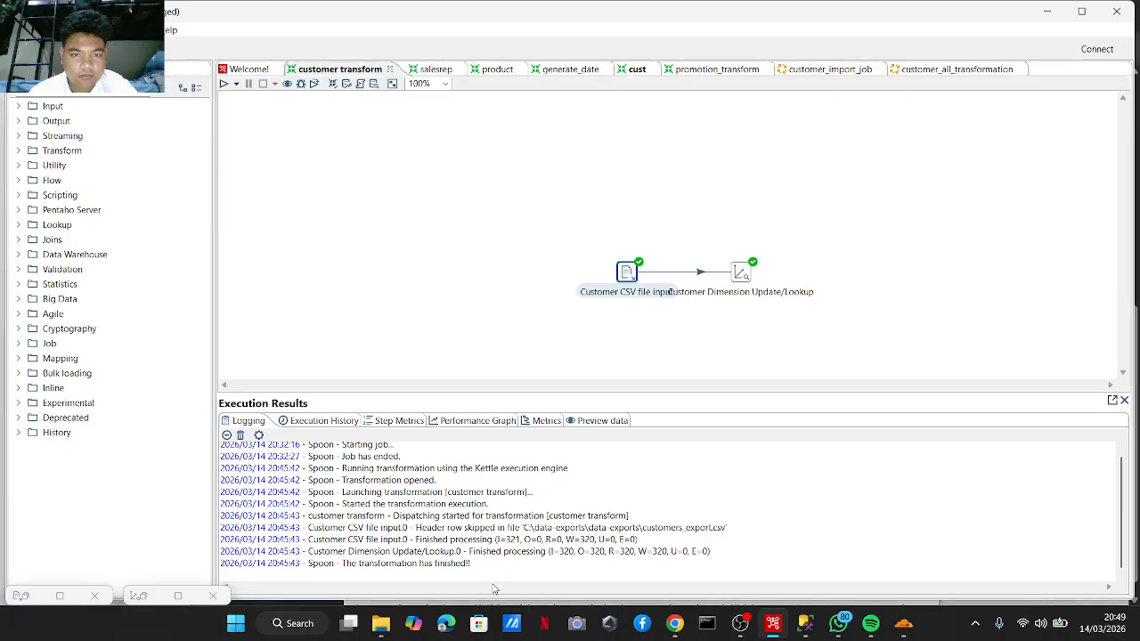
pyautogui.doubleClick(745, 273)
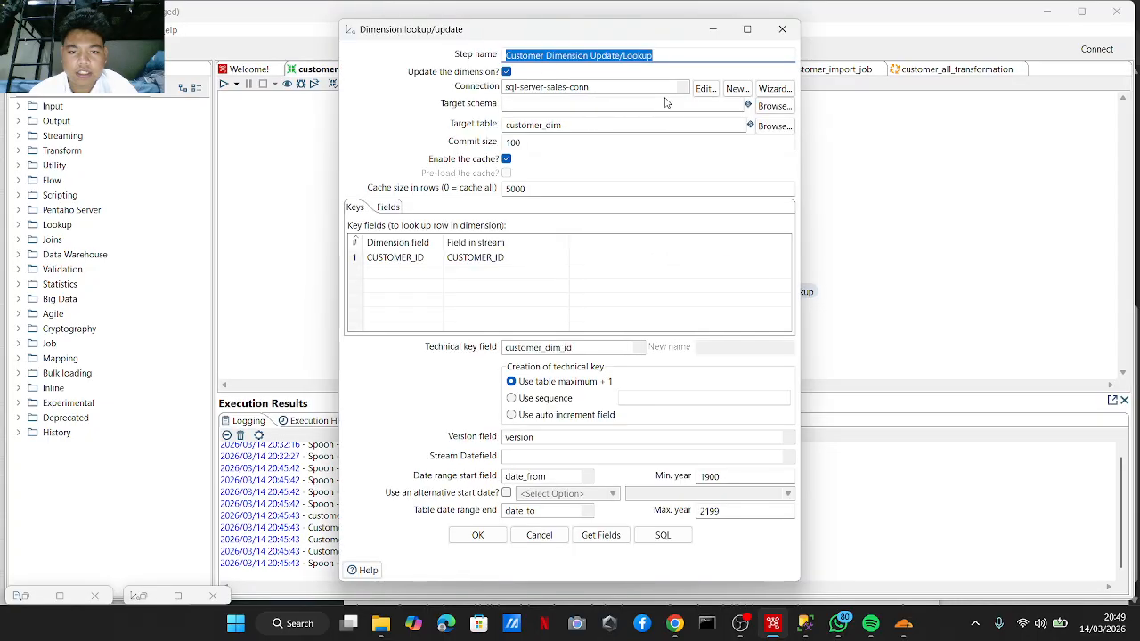
pyautogui.click(703, 90)
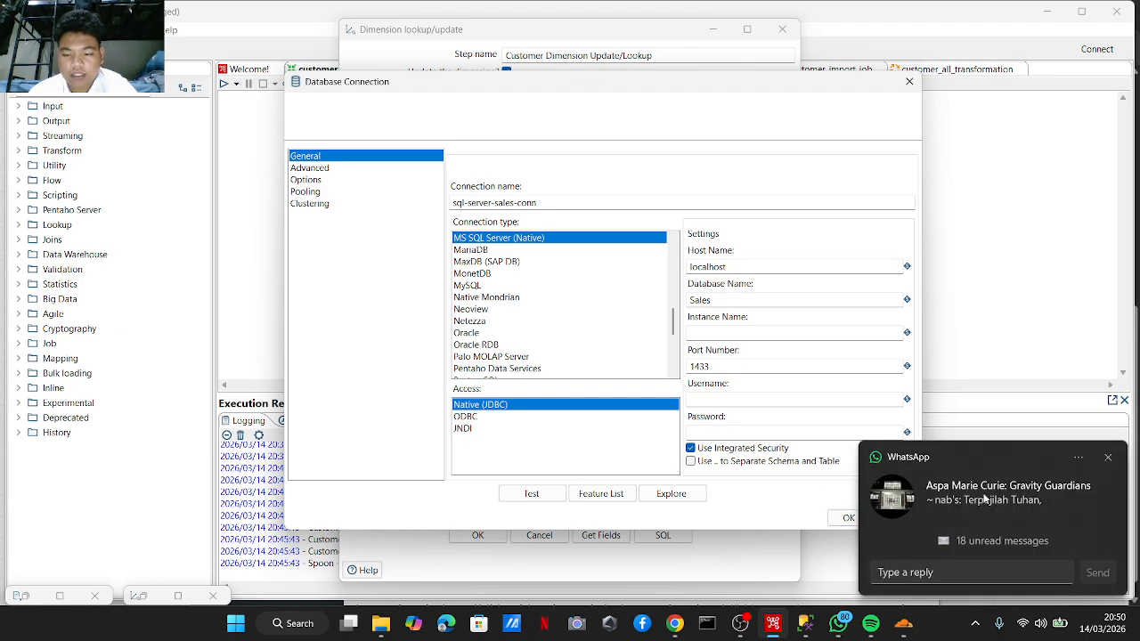
pyautogui.click(839, 518)
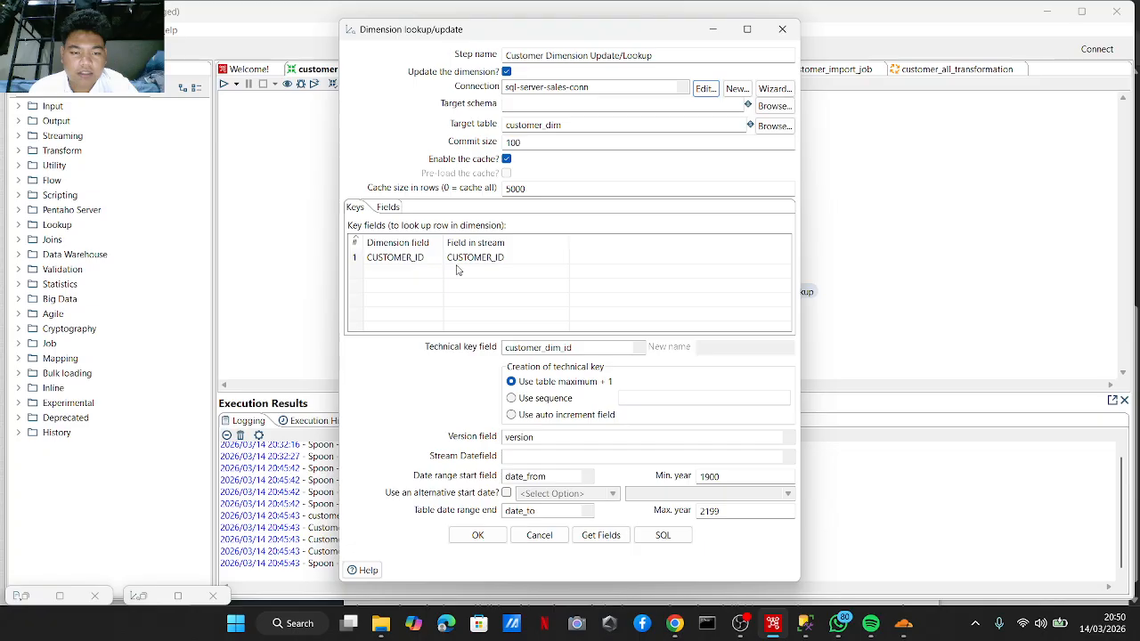
# Examine the full list of lookup/update field mappings in the Customer Dimension Update/Lookup step, then close its settings.
pyautogui.click(387, 208)
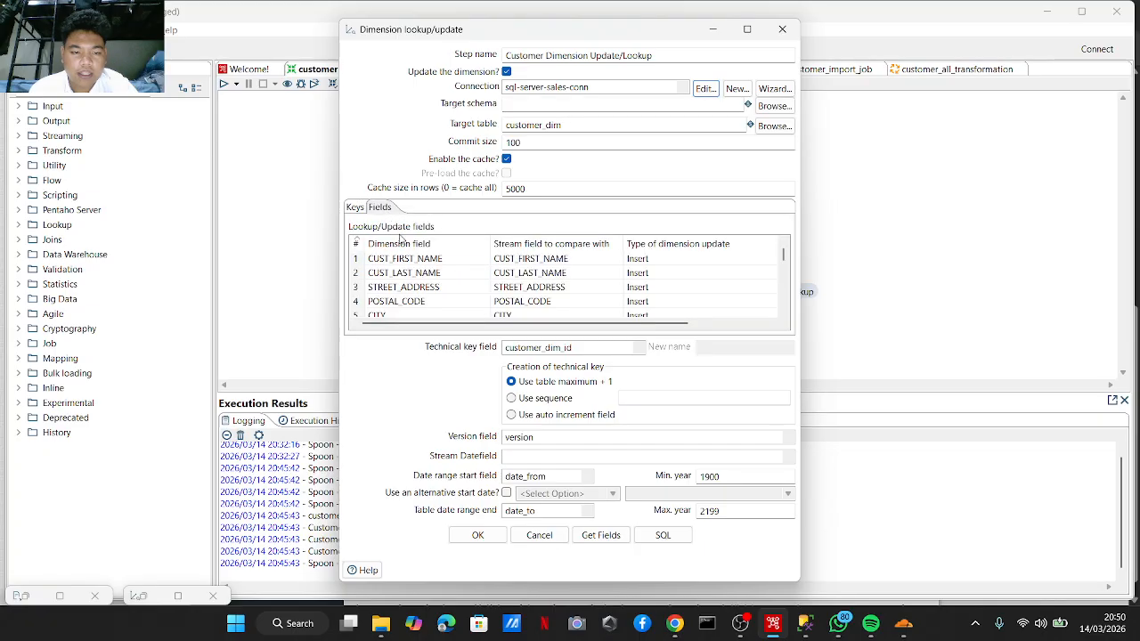
pyautogui.scroll(-1, 506, 289)
pyautogui.scroll(-8, 481, 280)
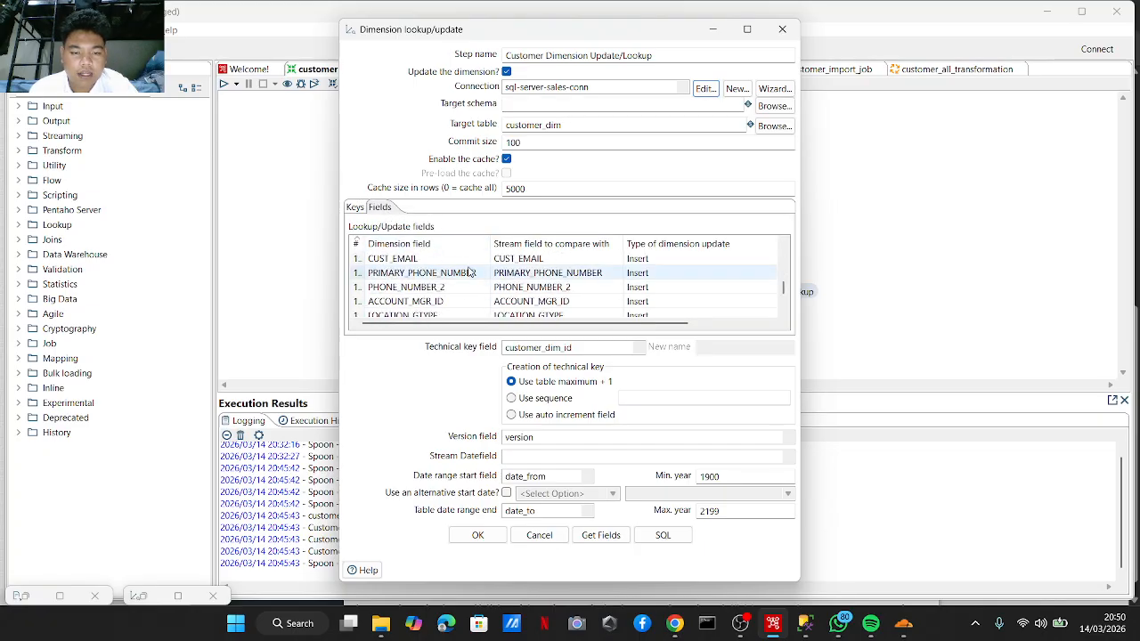
pyautogui.scroll(8, 438, 272)
pyautogui.scroll(-5, 438, 272)
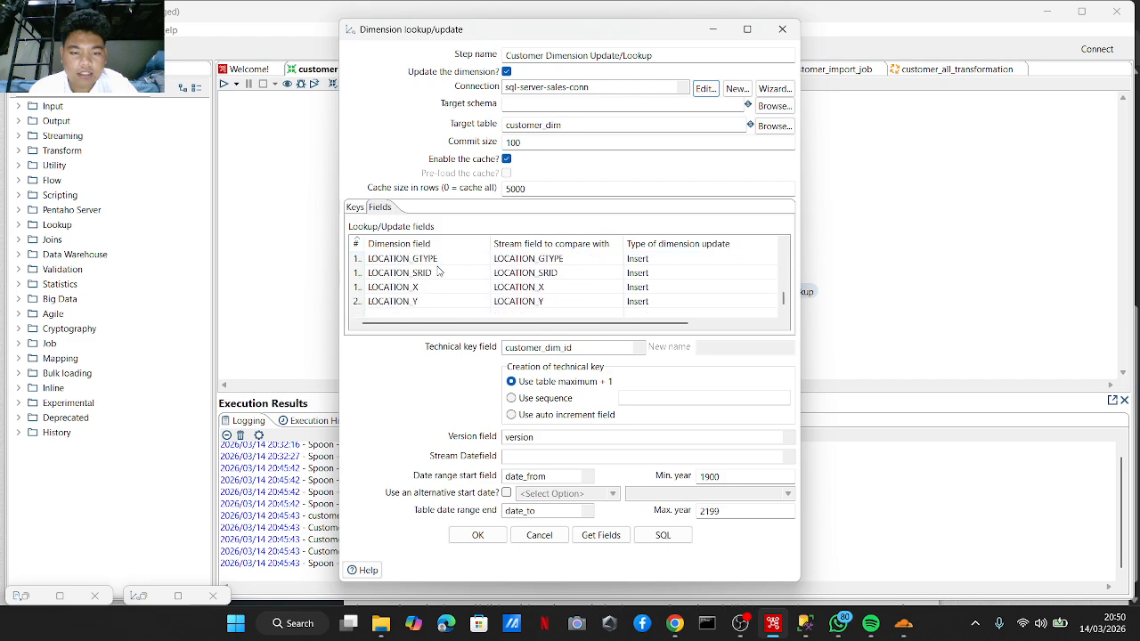
pyautogui.scroll(6, 472, 280)
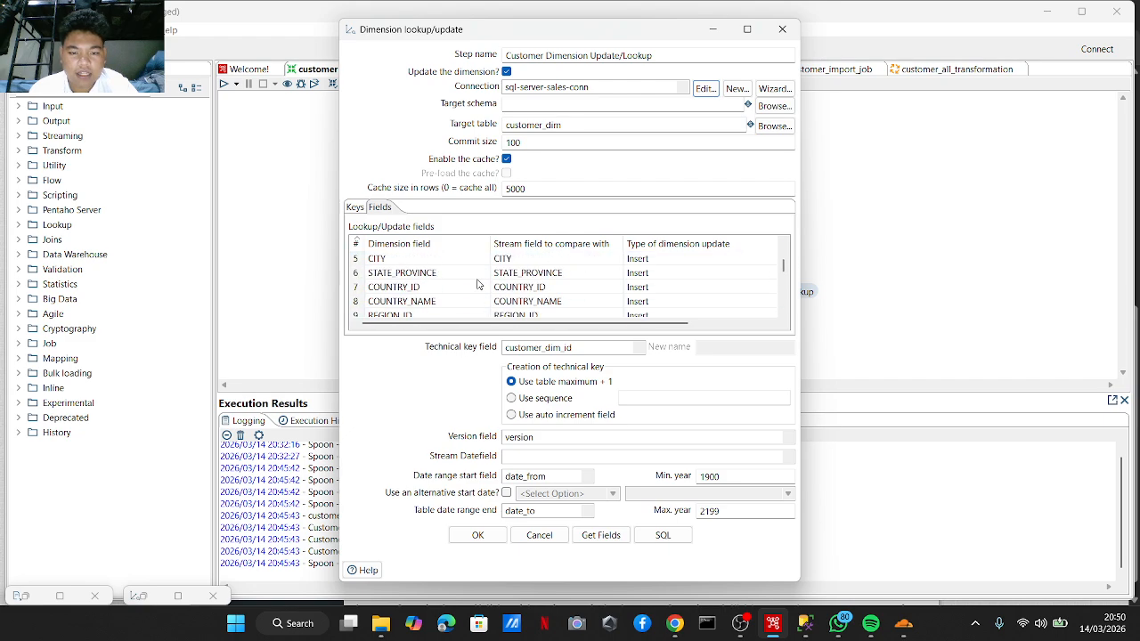
pyautogui.scroll(-6, 465, 274)
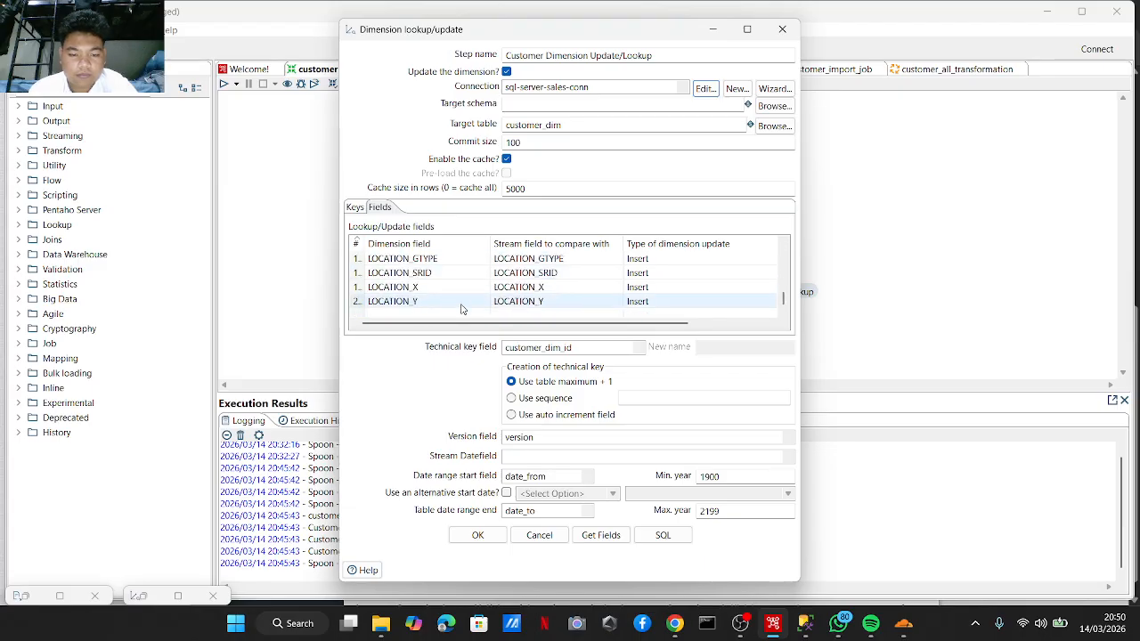
pyautogui.click(470, 537)
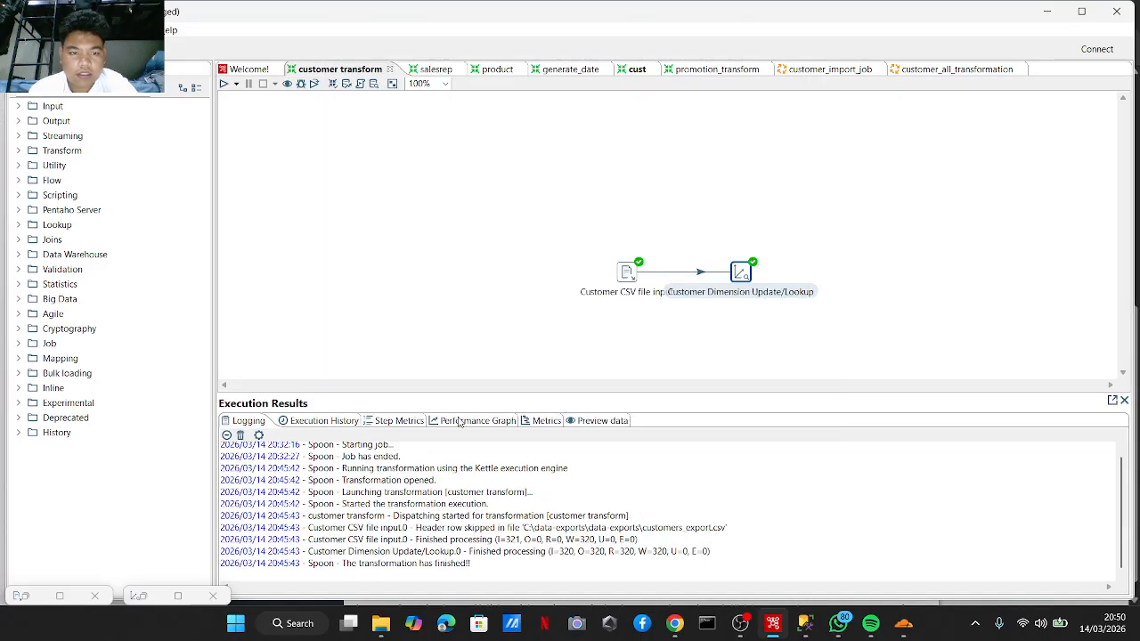
# Switch to the salesrep transformation and review the file and field definitions of its CSV file input.
pyautogui.click(438, 69)
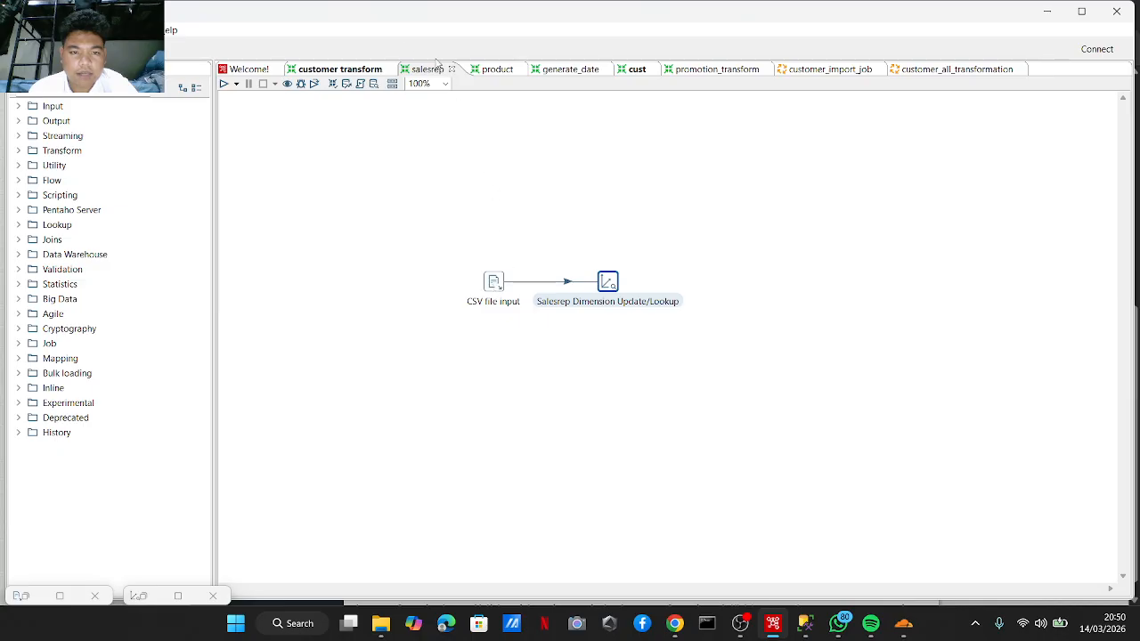
pyautogui.doubleClick(494, 282)
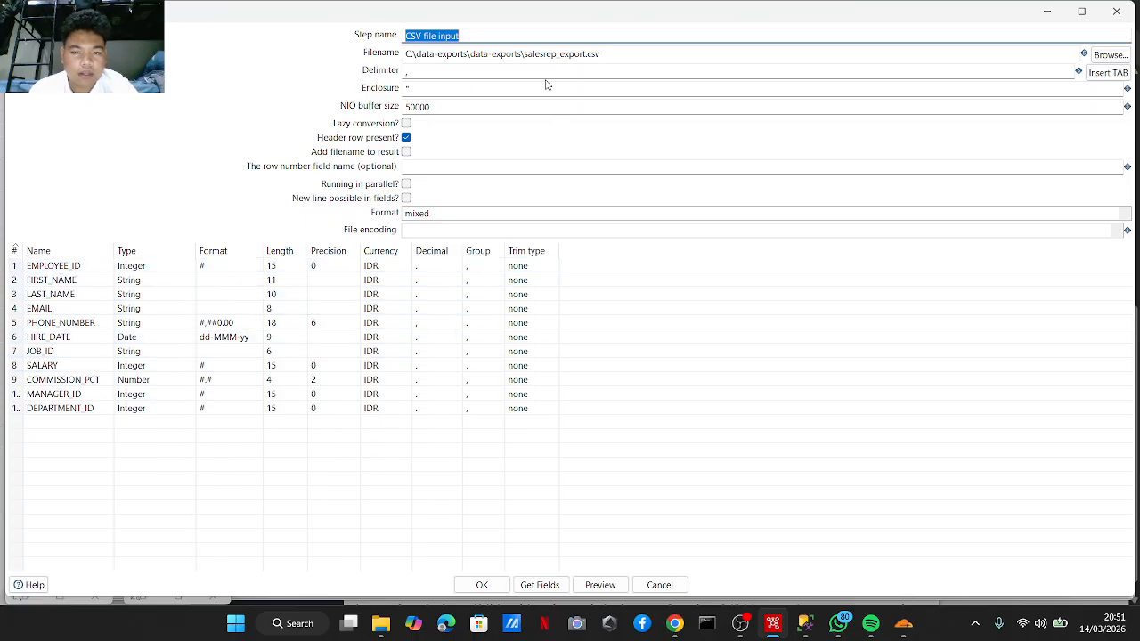
pyautogui.click(485, 585)
# Inspect the Salesrep Dimension Update/Lookup settings and the details of its database connection.
pyautogui.doubleClick(607, 283)
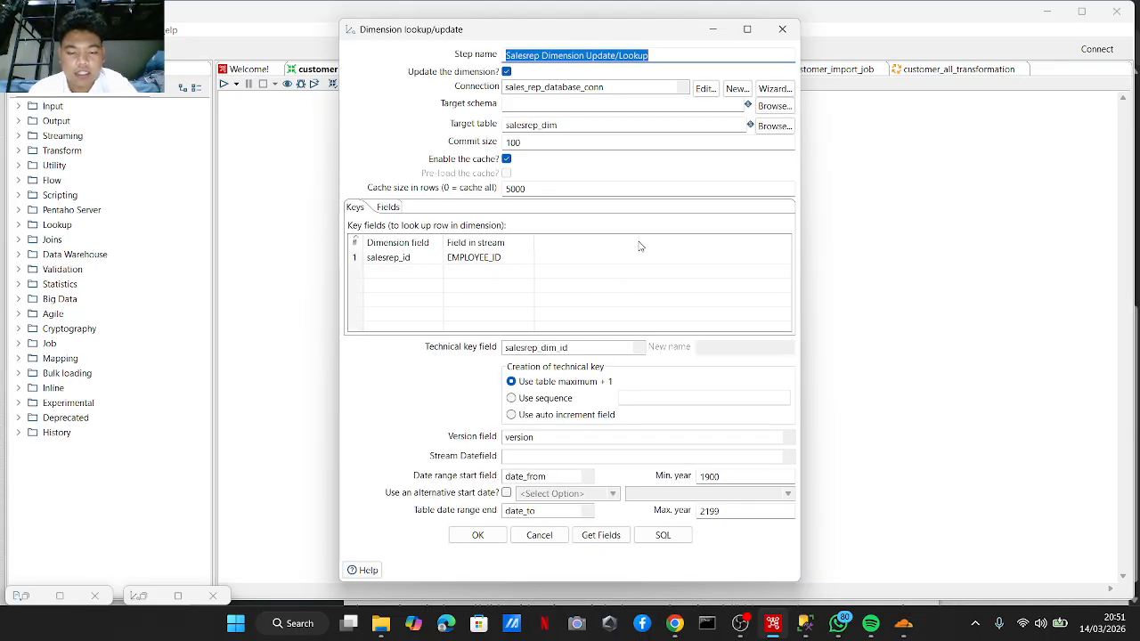
pyautogui.click(782, 29)
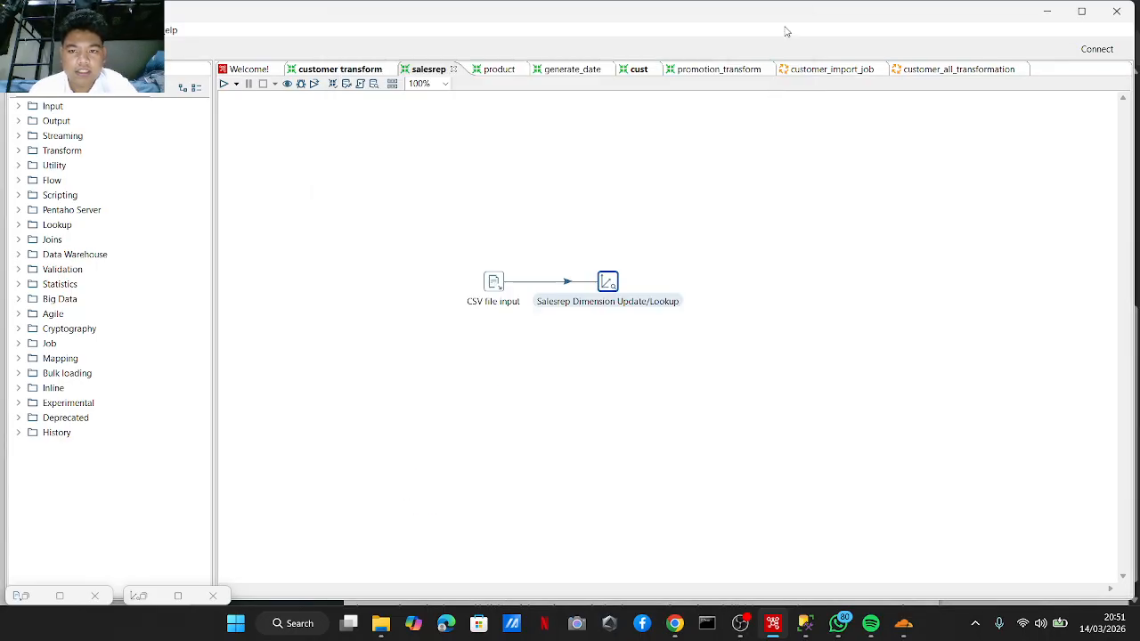
pyautogui.doubleClick(608, 284)
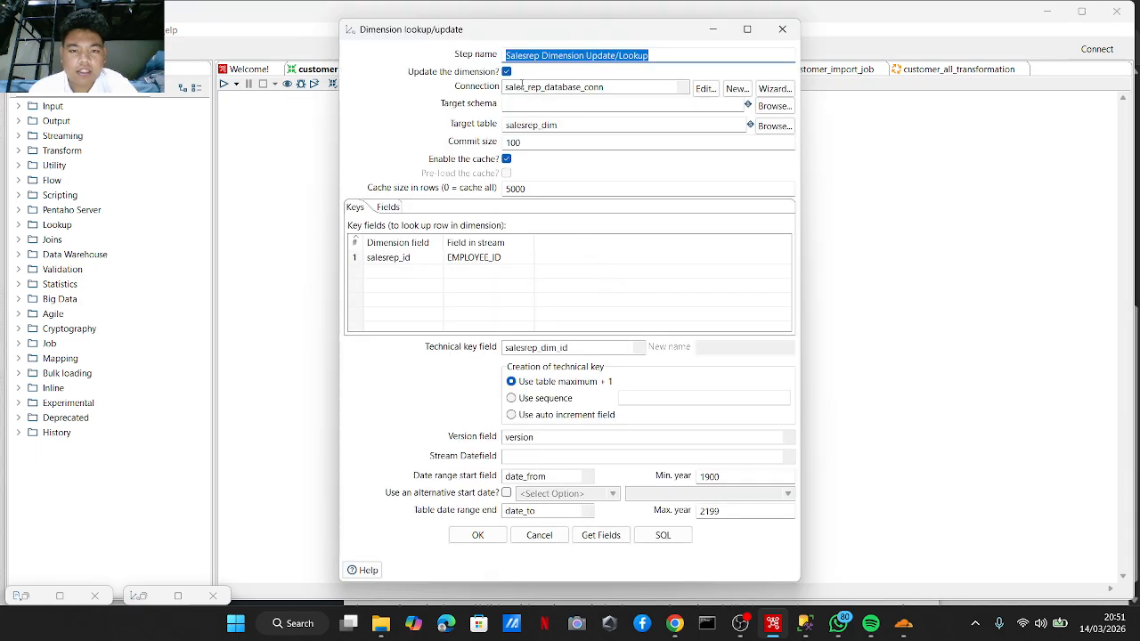
pyautogui.click(709, 93)
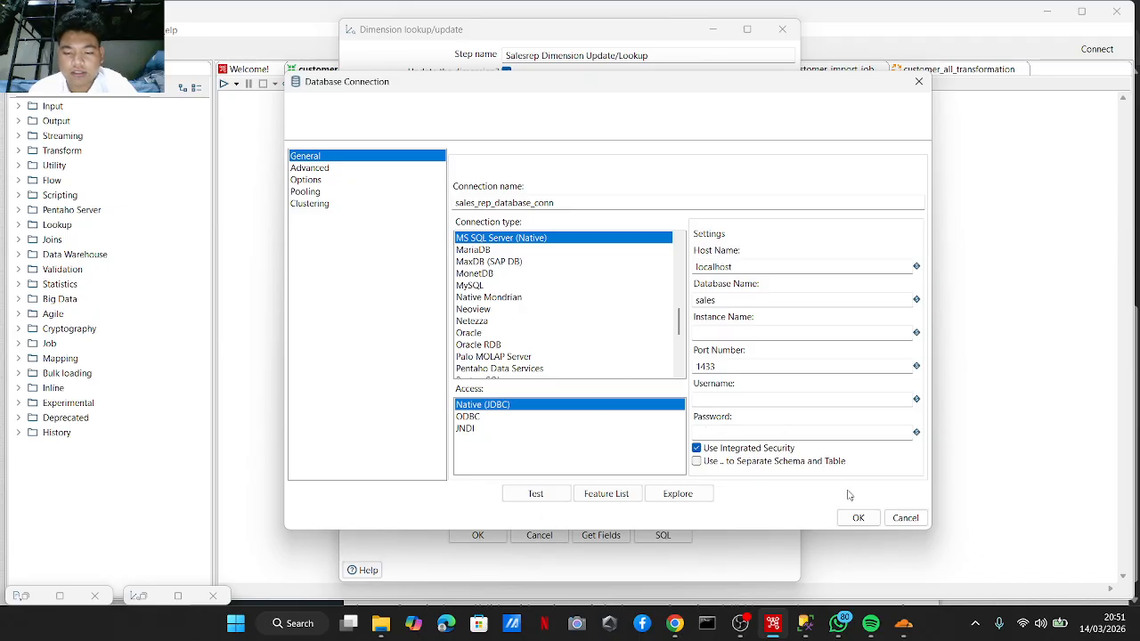
pyautogui.click(857, 517)
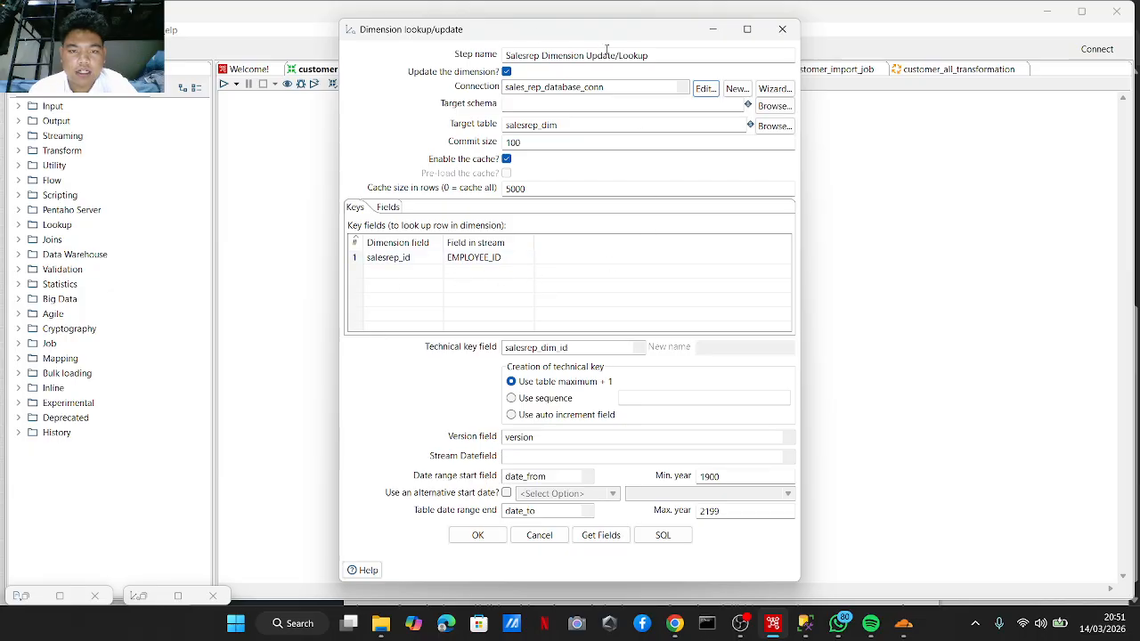
# Review the lookup/update field mappings of the Salesrep Dimension Update/Lookup step and close its settings.
pyautogui.click(396, 206)
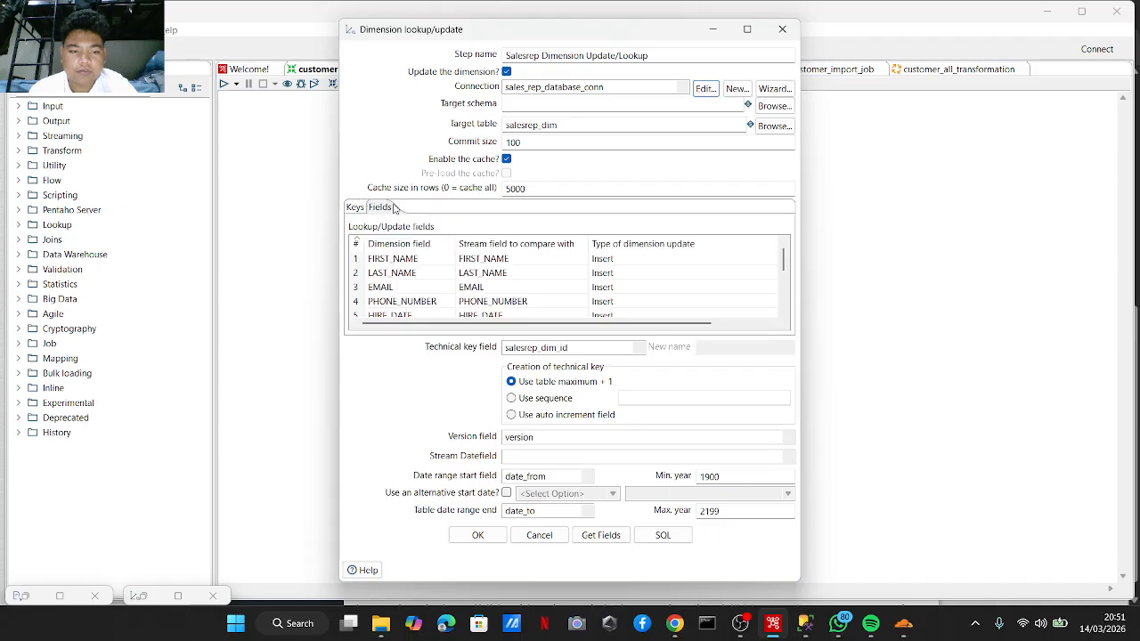
pyautogui.scroll(-2, 425, 258)
pyautogui.scroll(2, 510, 303)
pyautogui.click(494, 534)
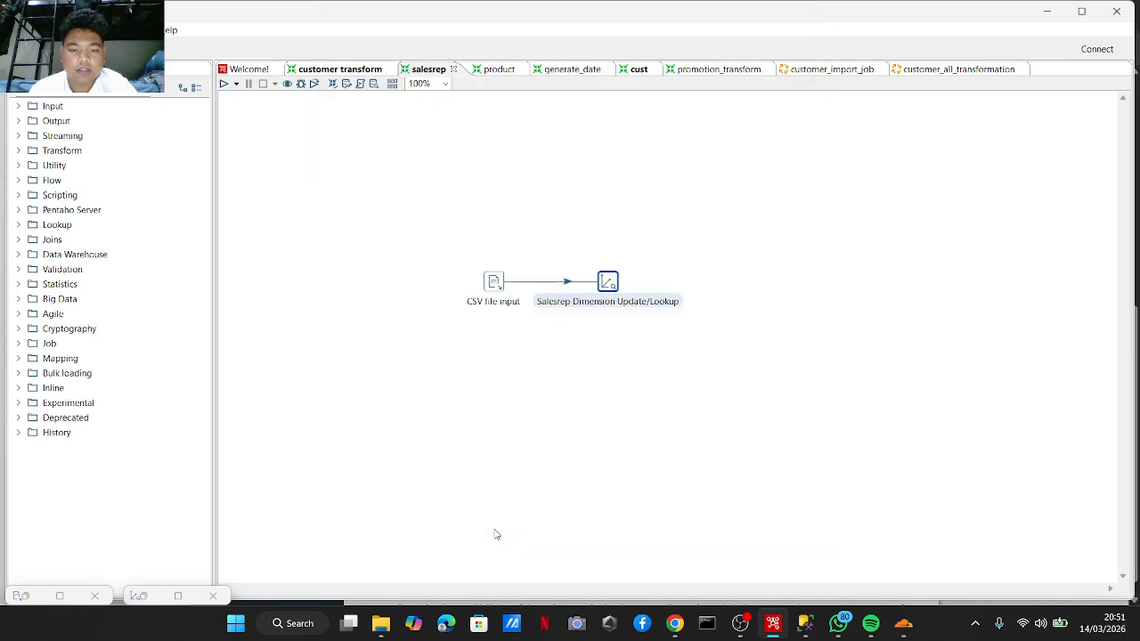
# Switch to the product transformation and review the file and field definitions of the Products CSV File Input.
pyautogui.click(489, 71)
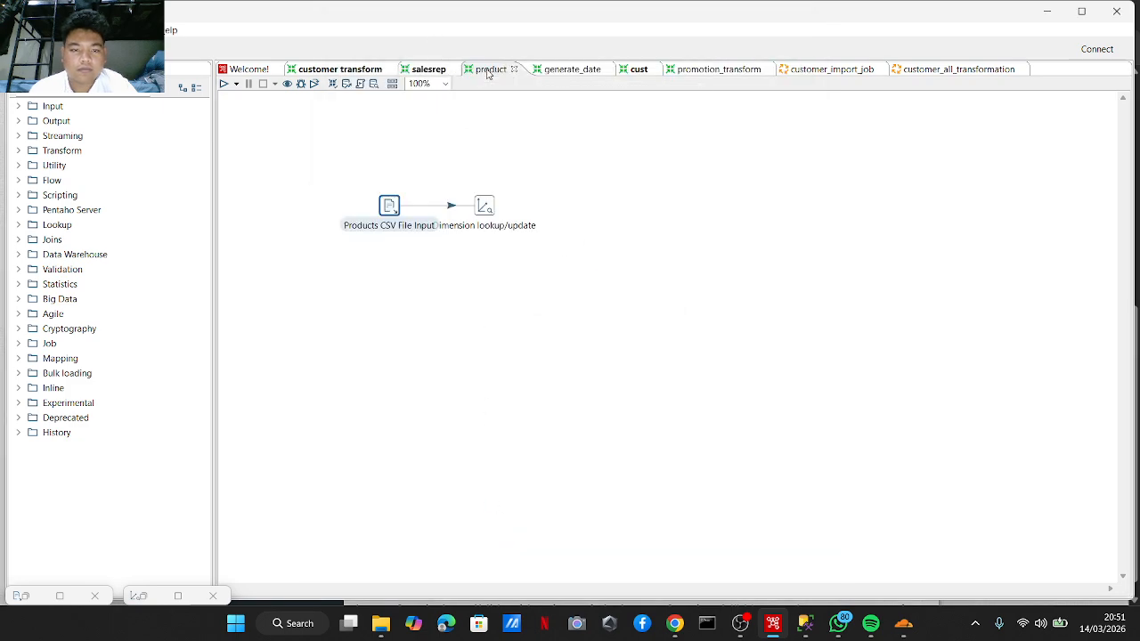
pyautogui.doubleClick(392, 204)
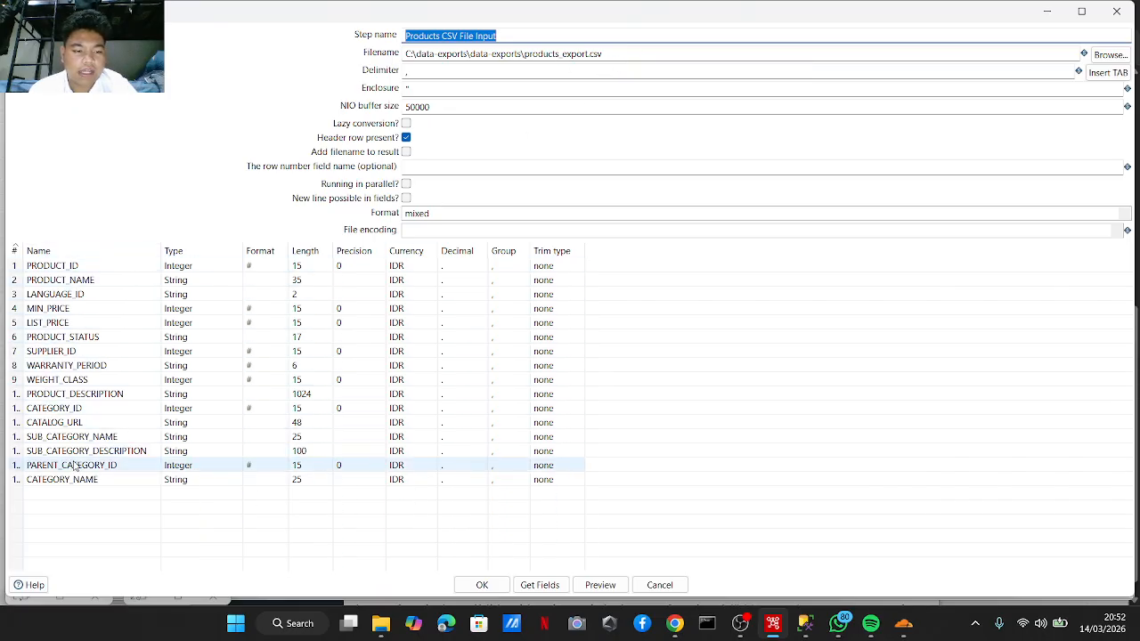
pyautogui.click(477, 584)
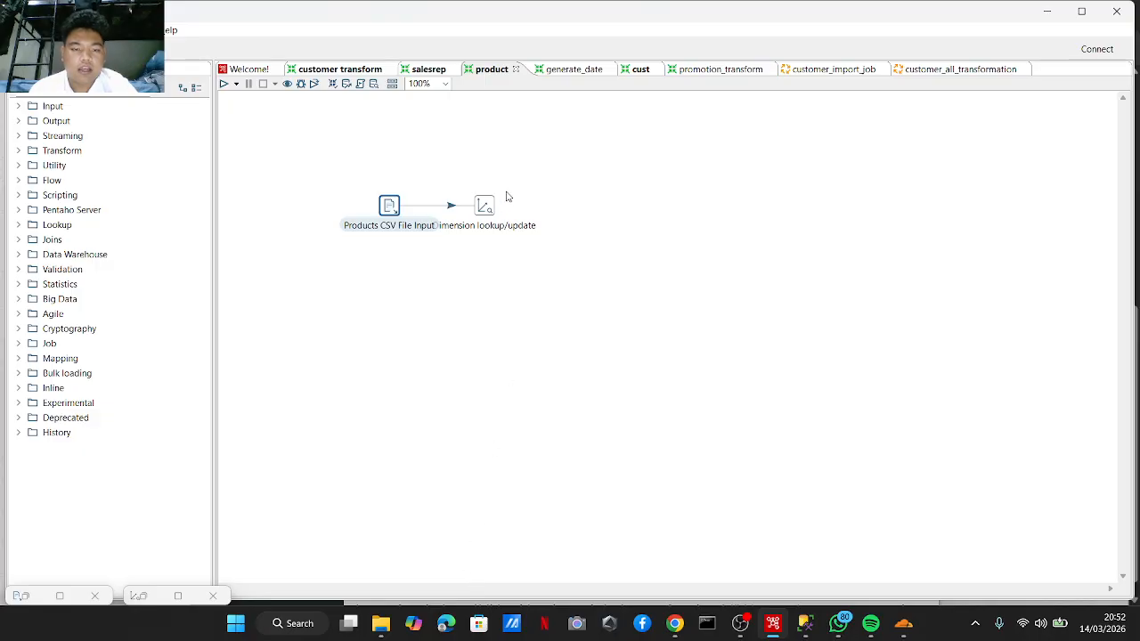
pyautogui.doubleClick(380, 205)
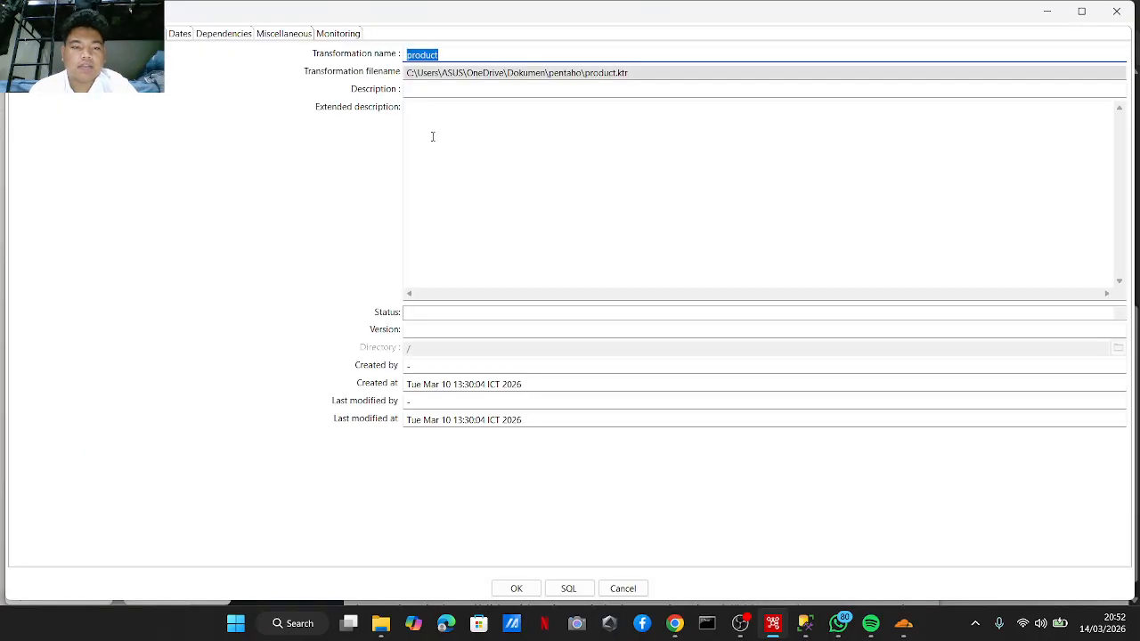
pyautogui.click(1116, 10)
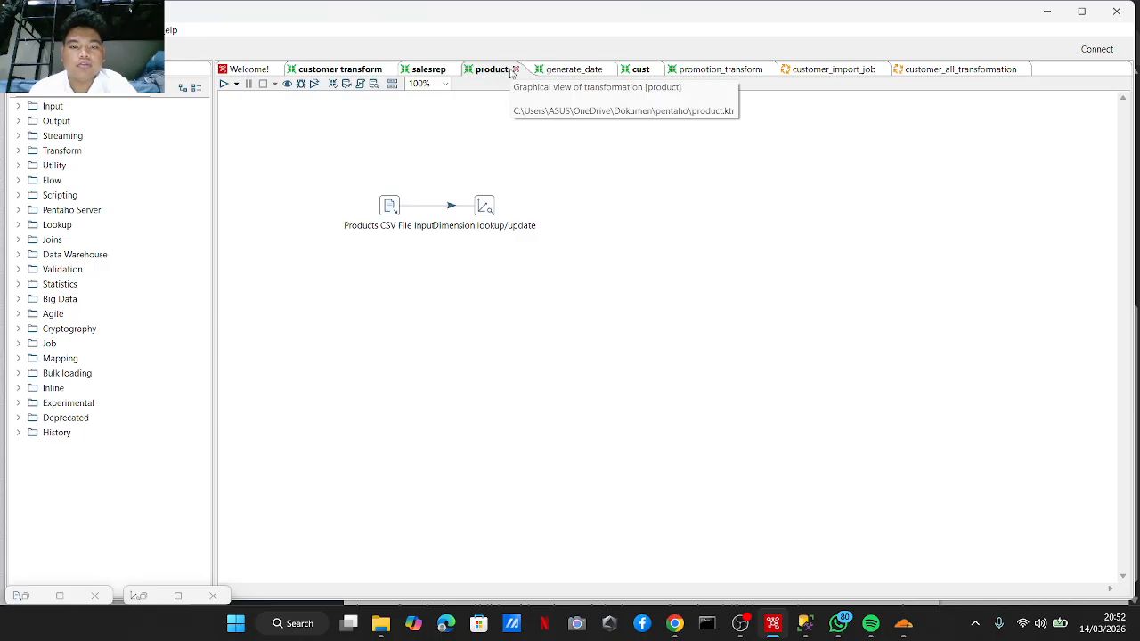
# Recheck the Products CSV File Input fields and inspect the target table and keys of the product Dimension lookup/update step.
pyautogui.doubleClick(390, 206)
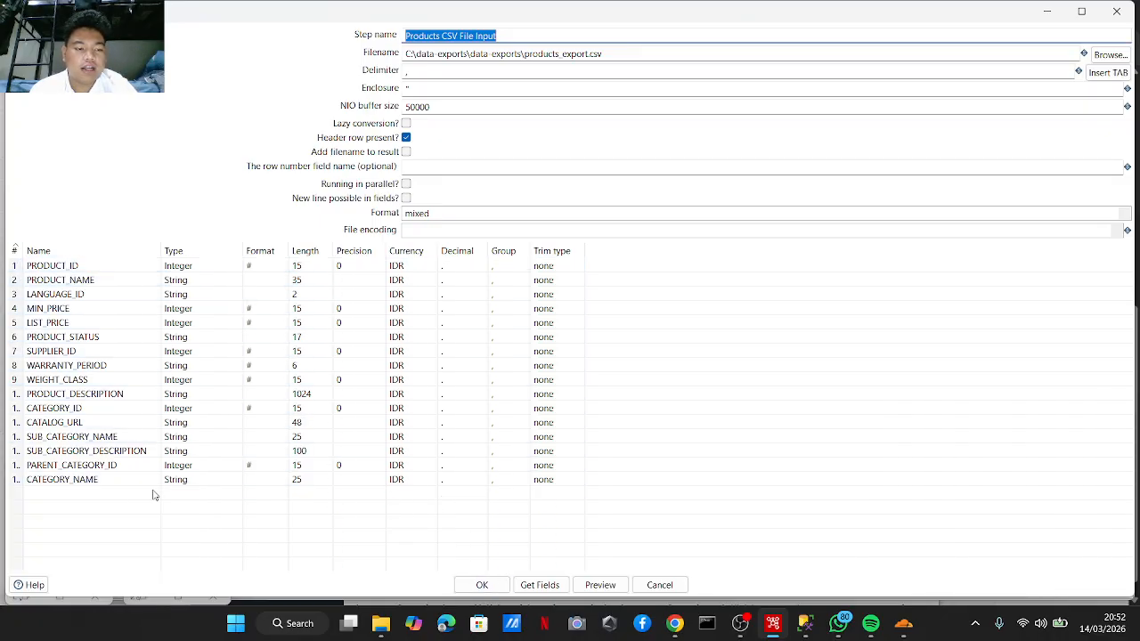
pyautogui.click(499, 589)
pyautogui.doubleClick(486, 206)
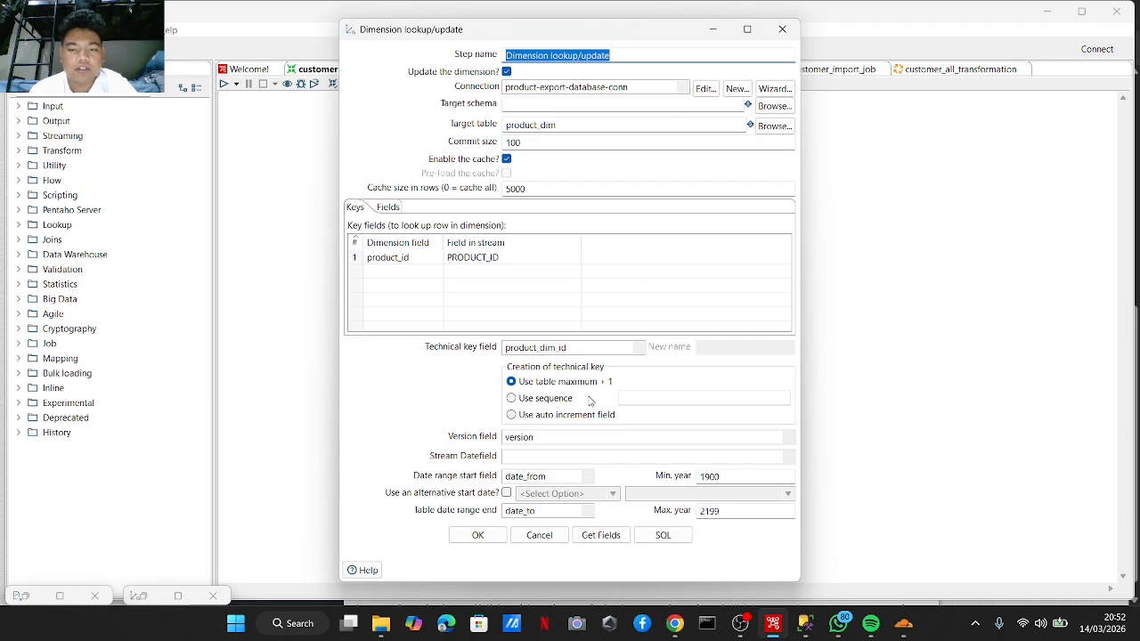
pyautogui.click(477, 535)
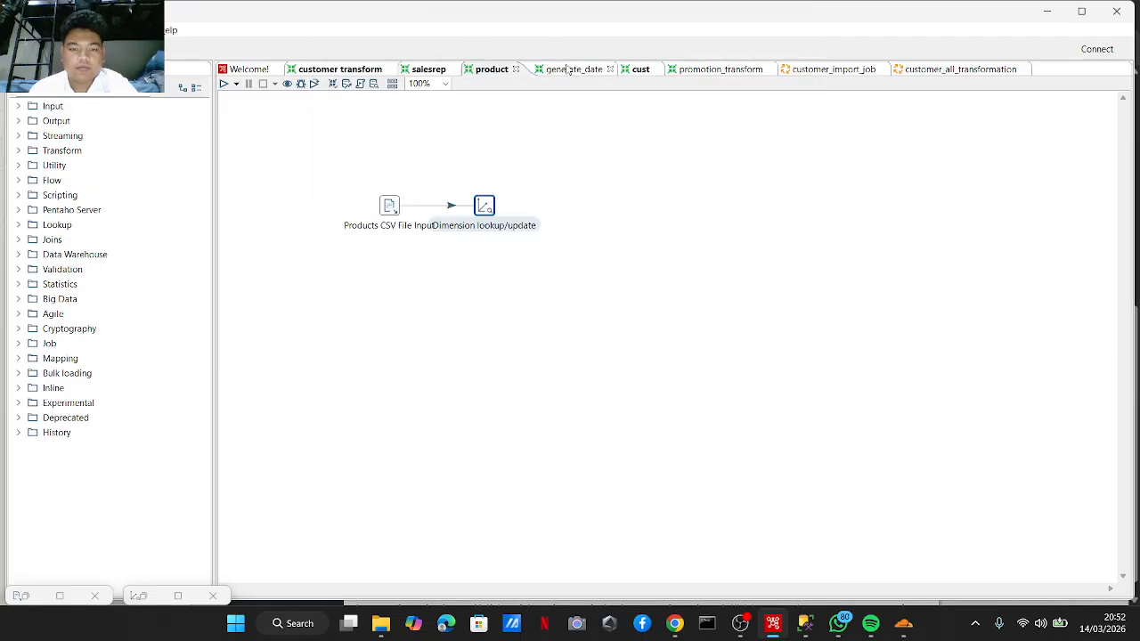
# Switch to the generate_date transformation and review the row limit and StartDate field of the Generate rows step.
pyautogui.click(568, 70)
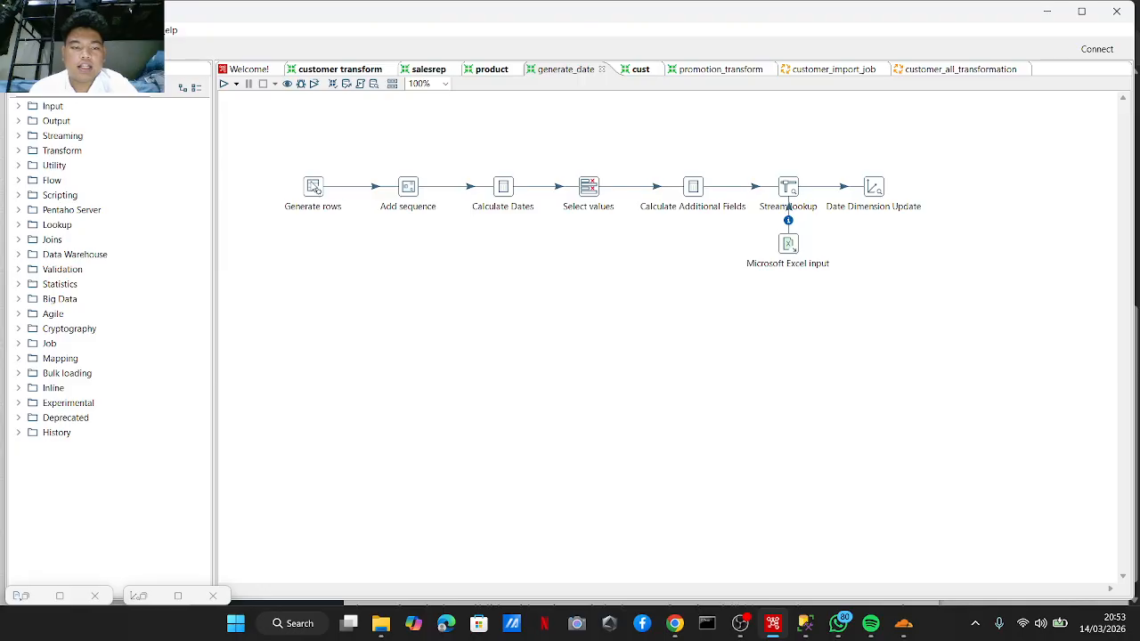
pyautogui.moveTo(314, 189)
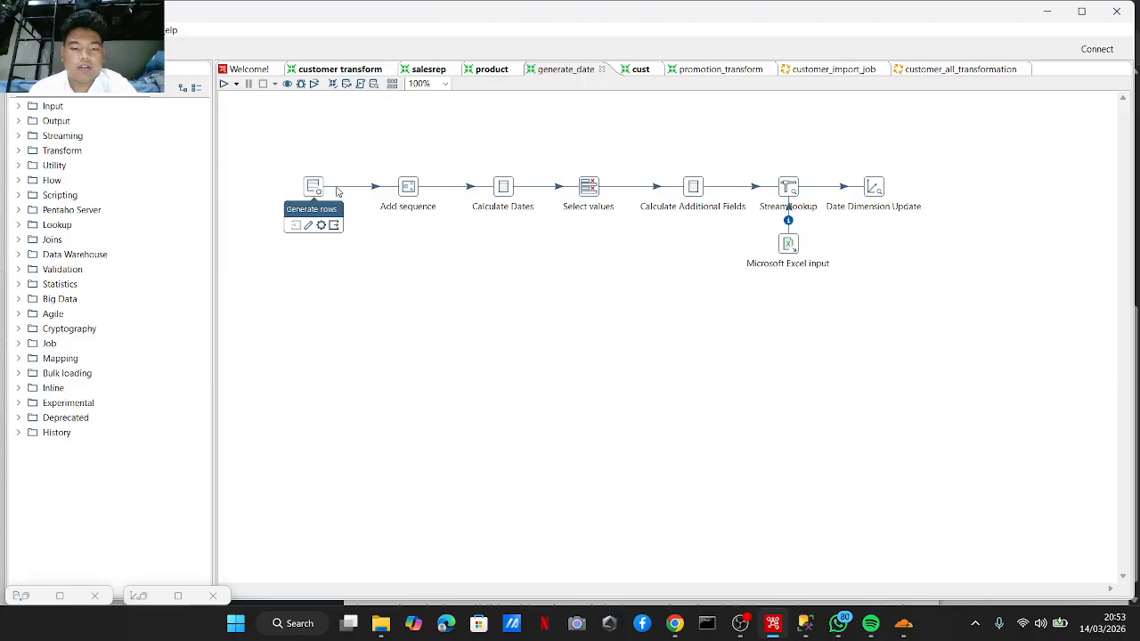
pyautogui.doubleClick(320, 190)
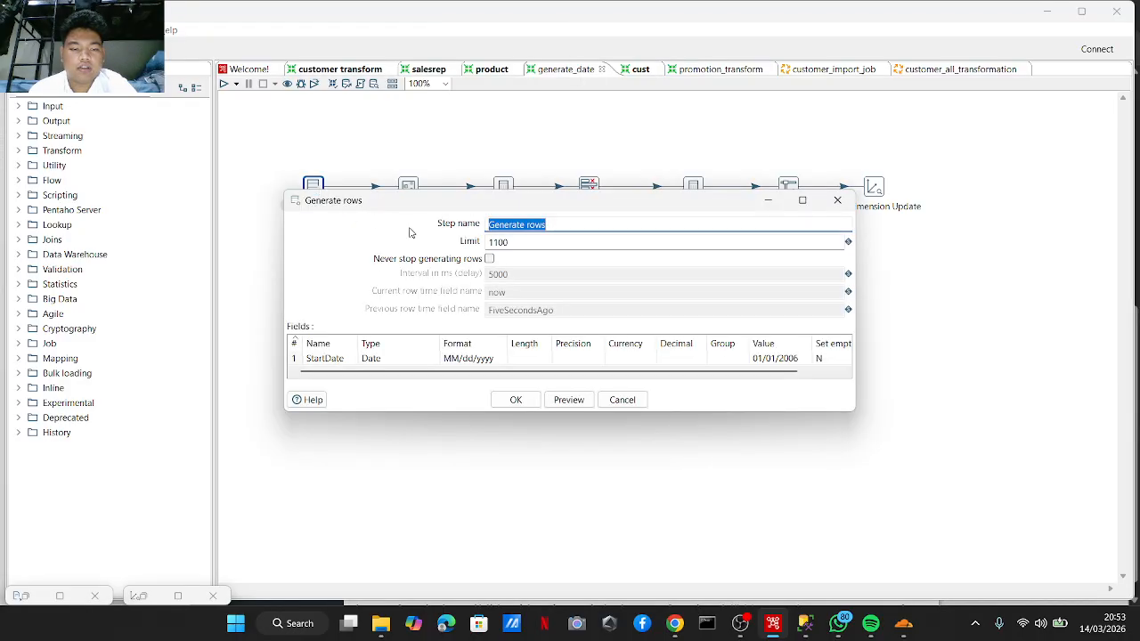
pyautogui.click(475, 360)
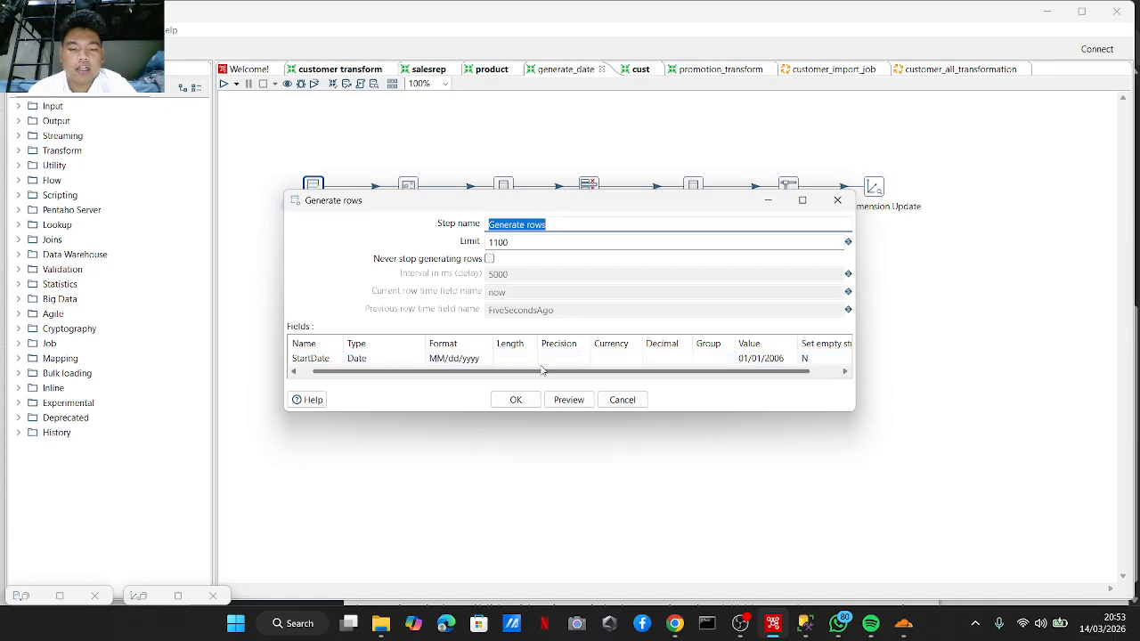
pyautogui.moveTo(460, 375); pyautogui.dragTo(383, 376)
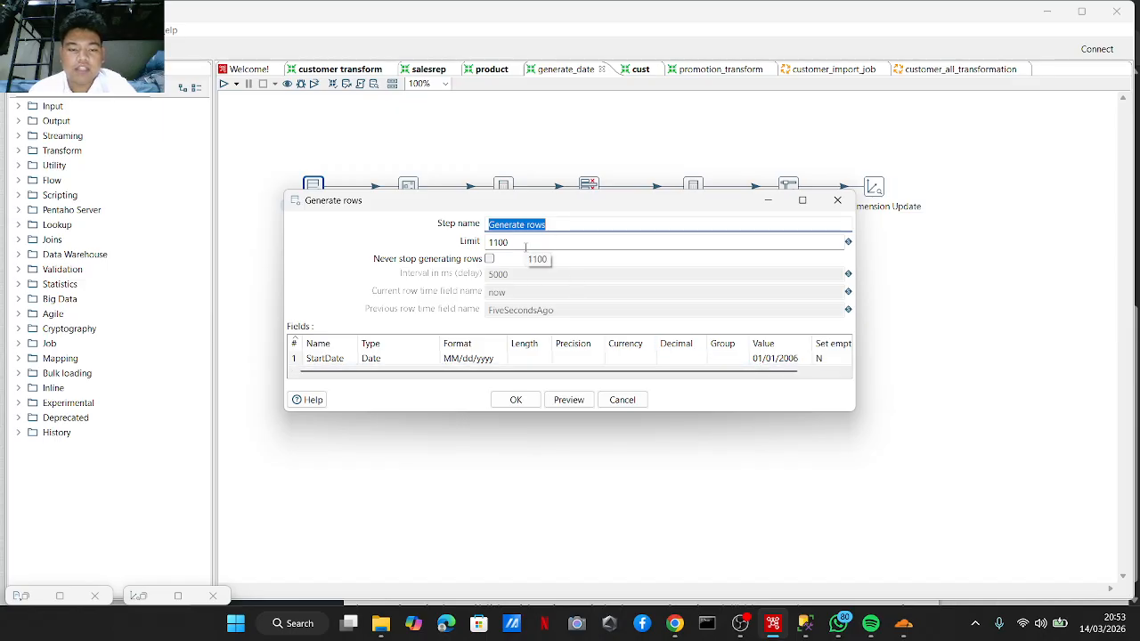
pyautogui.click(516, 399)
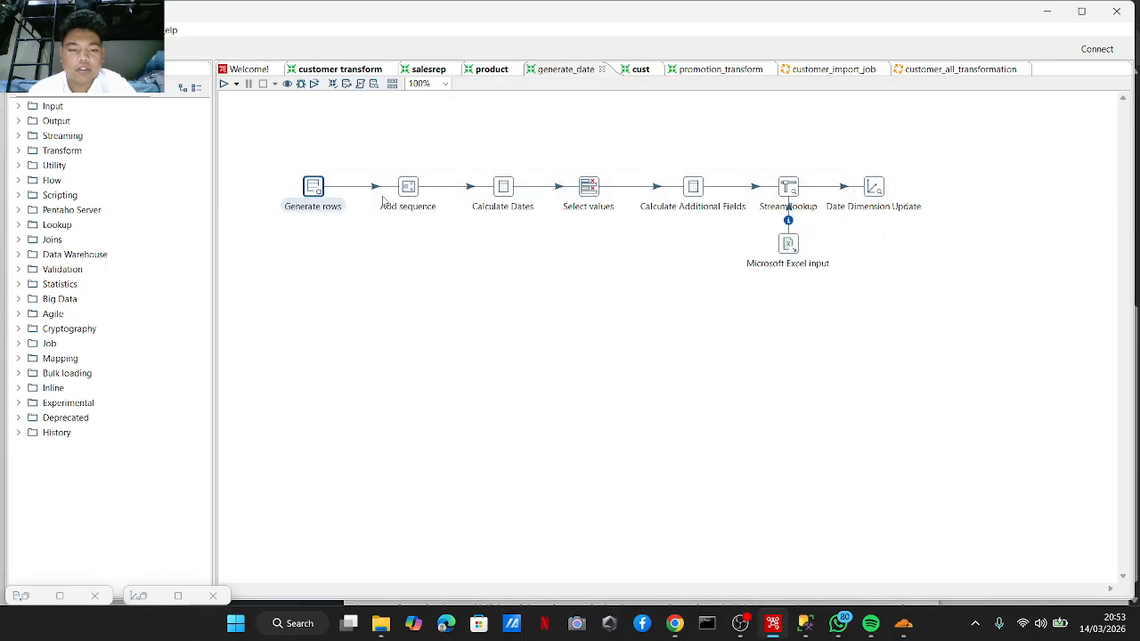
# Review the increment_date counter settings of the Add sequence step and the Sales_Date formula of the Calculate Dates step.
pyautogui.doubleClick(408, 189)
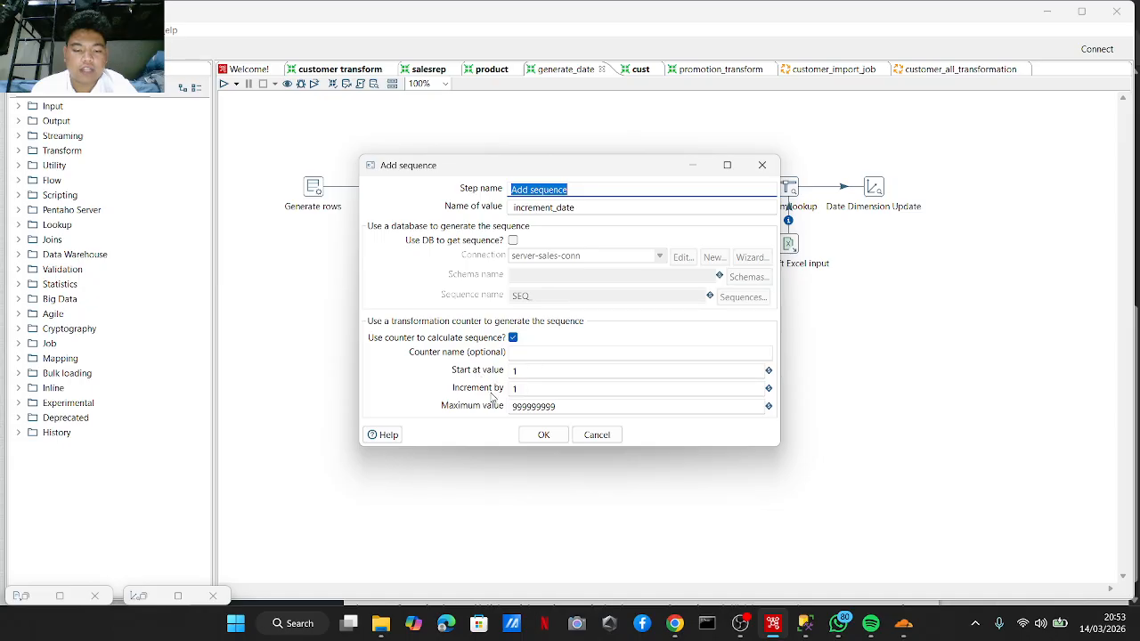
pyautogui.click(543, 435)
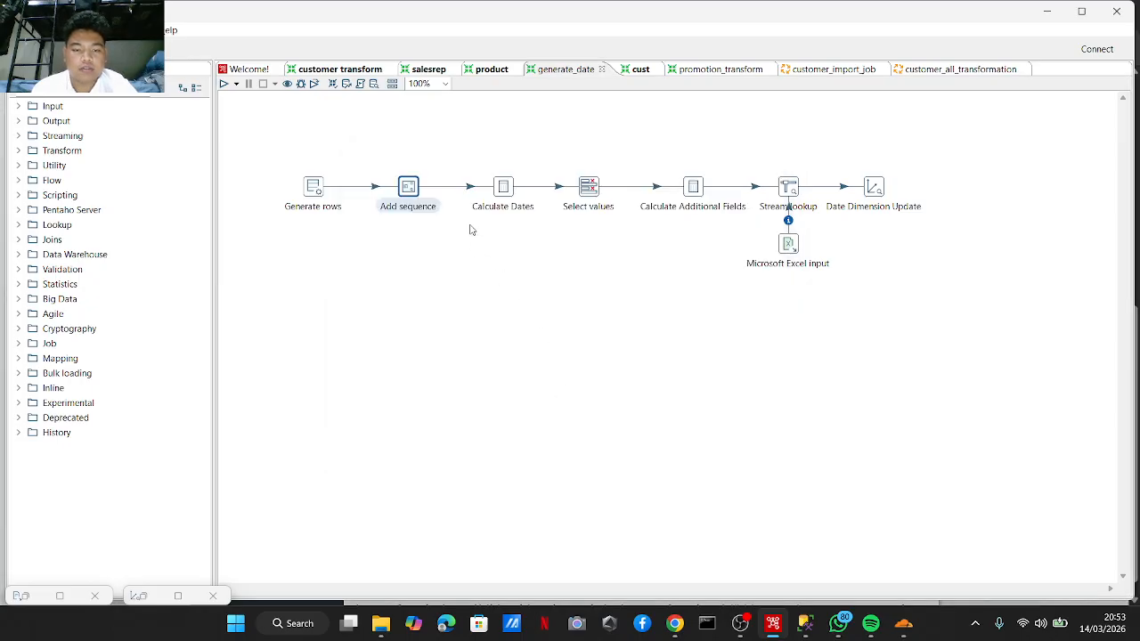
pyautogui.doubleClick(500, 198)
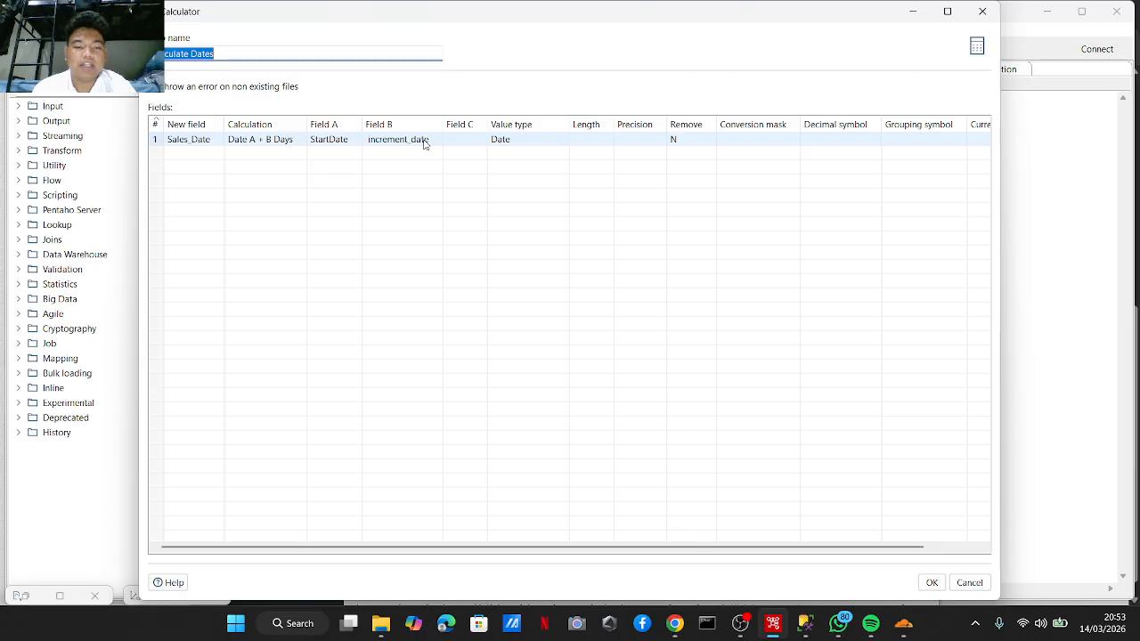
pyautogui.click(932, 584)
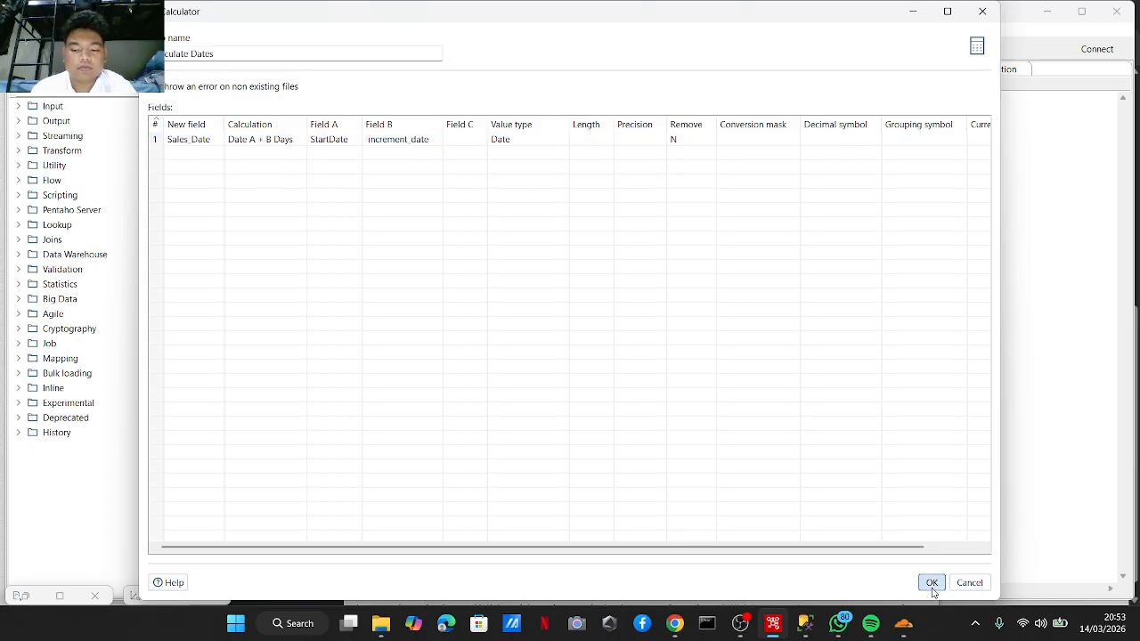
# Inspect the field selection of the Select values step and the date-part calculations of the Calculate Additional Fields step.
pyautogui.doubleClick(599, 185)
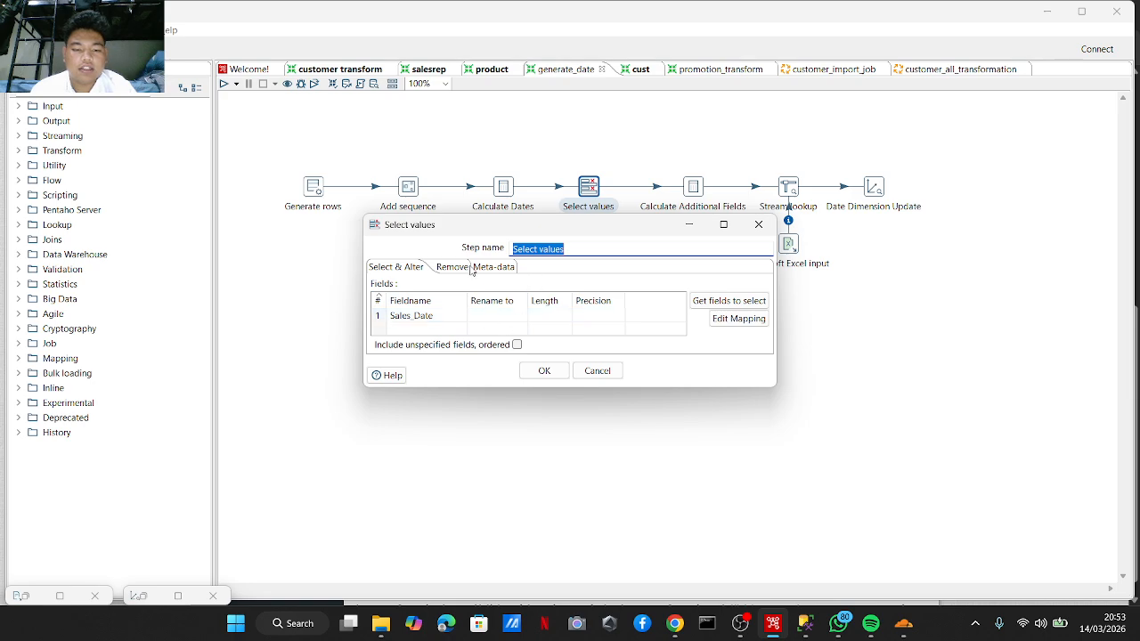
pyautogui.click(544, 370)
pyautogui.doubleClick(693, 187)
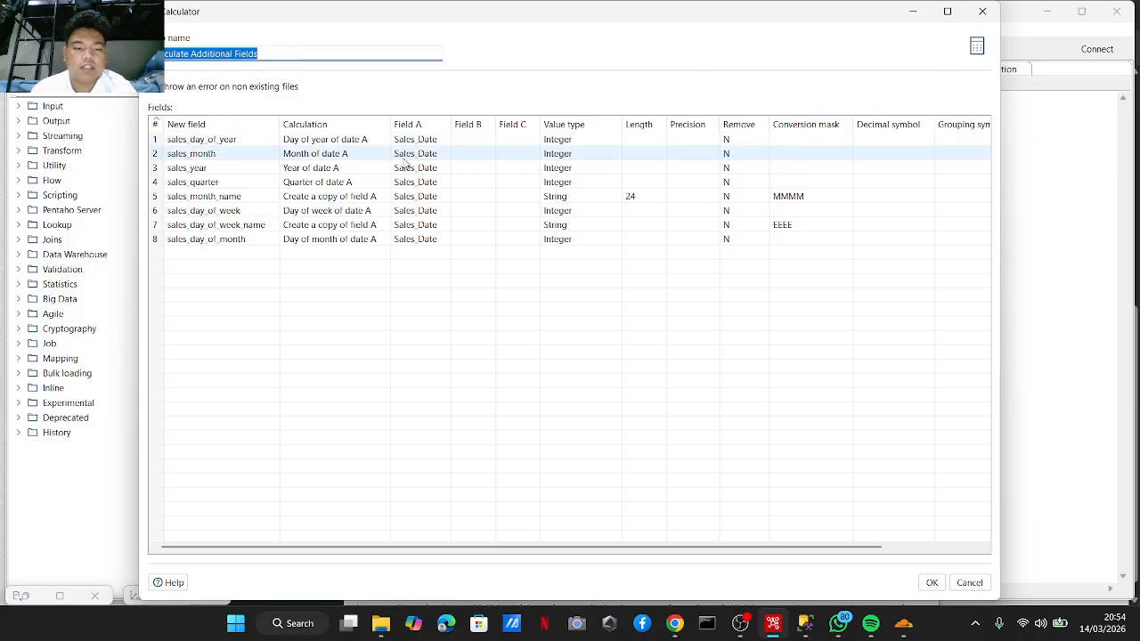
pyautogui.hscroll(2, 364, 225)
pyautogui.hscroll(-3, 364, 224)
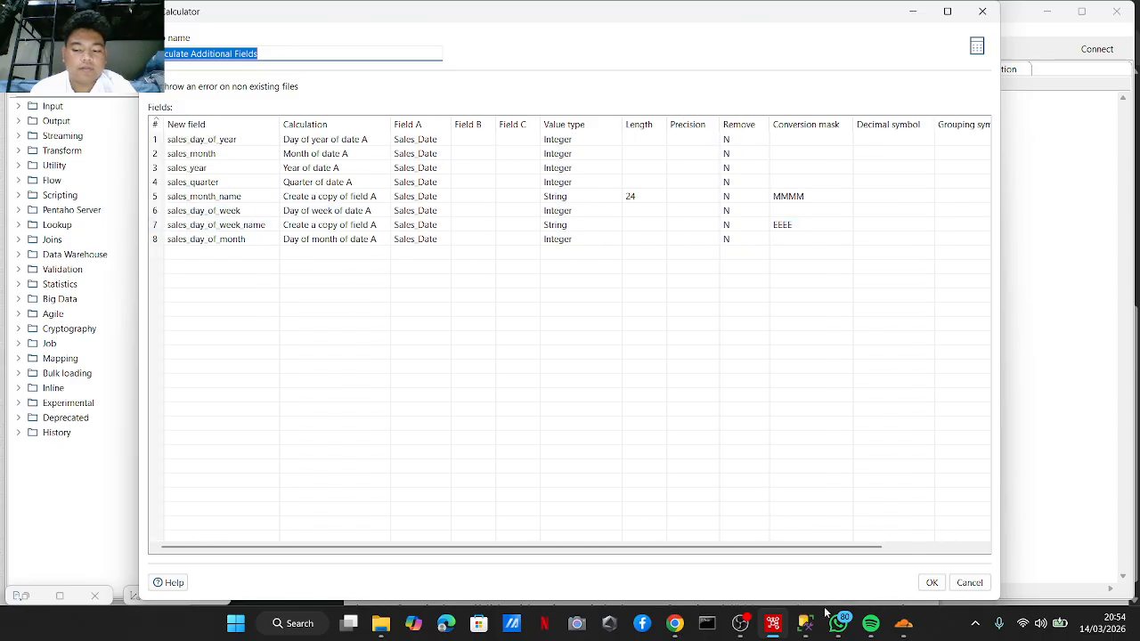
pyautogui.click(931, 582)
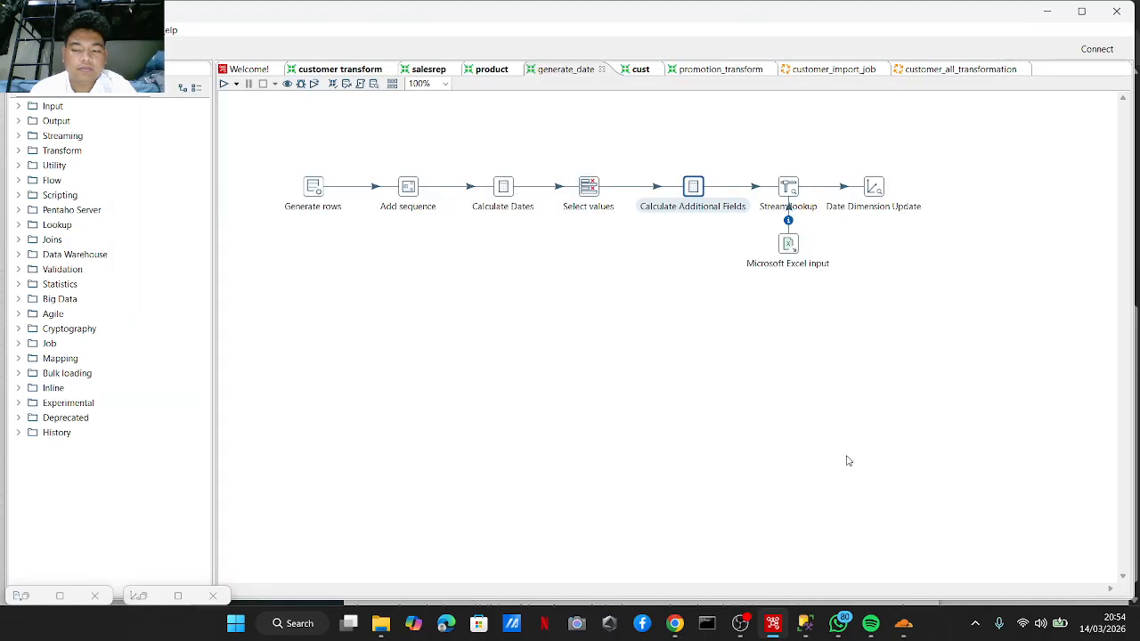
# Review the Stream lookup step's key mapping and its retrieved HOLIDAY_DESCRIPTION and IS_A_HOLIDAY fields, closing its settings.
pyautogui.doubleClick(788, 187)
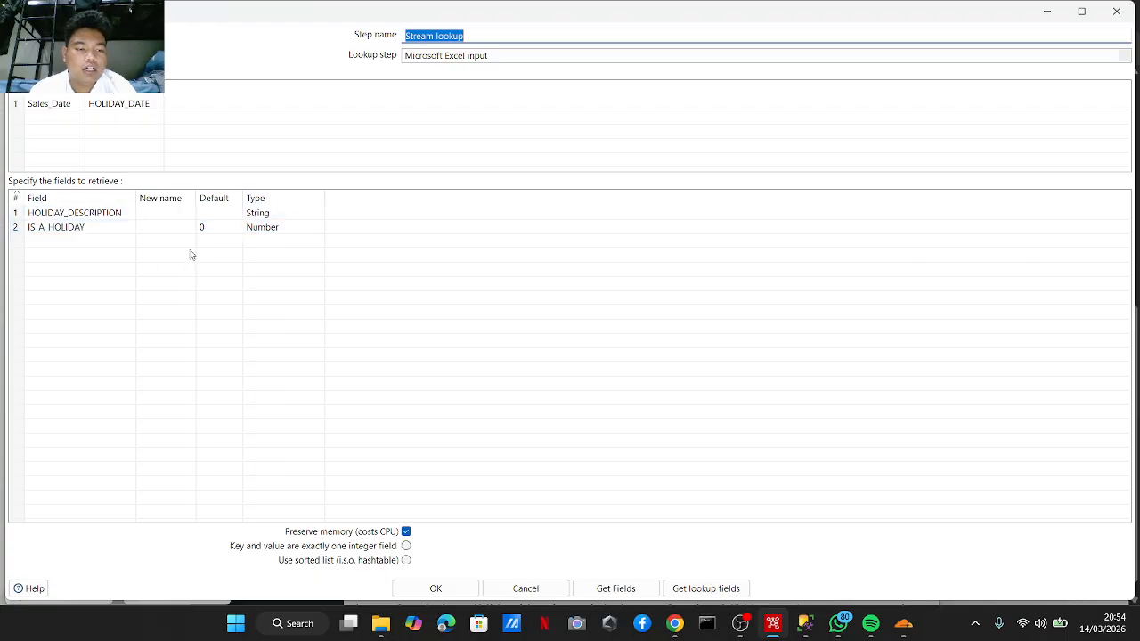
pyautogui.click(59, 214)
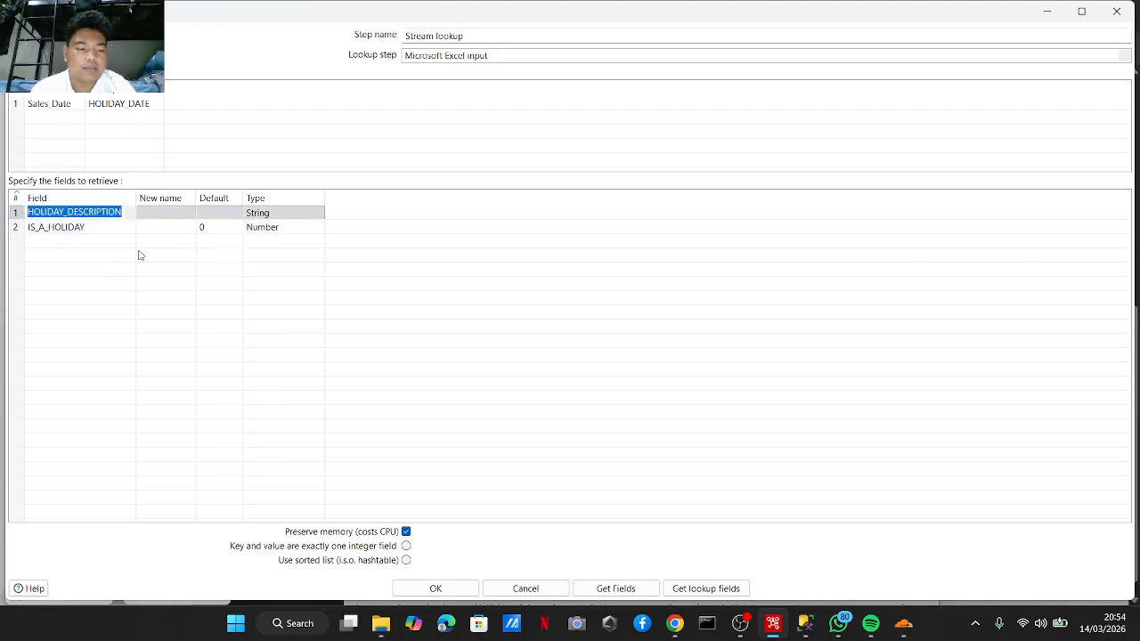
pyautogui.click(100, 229)
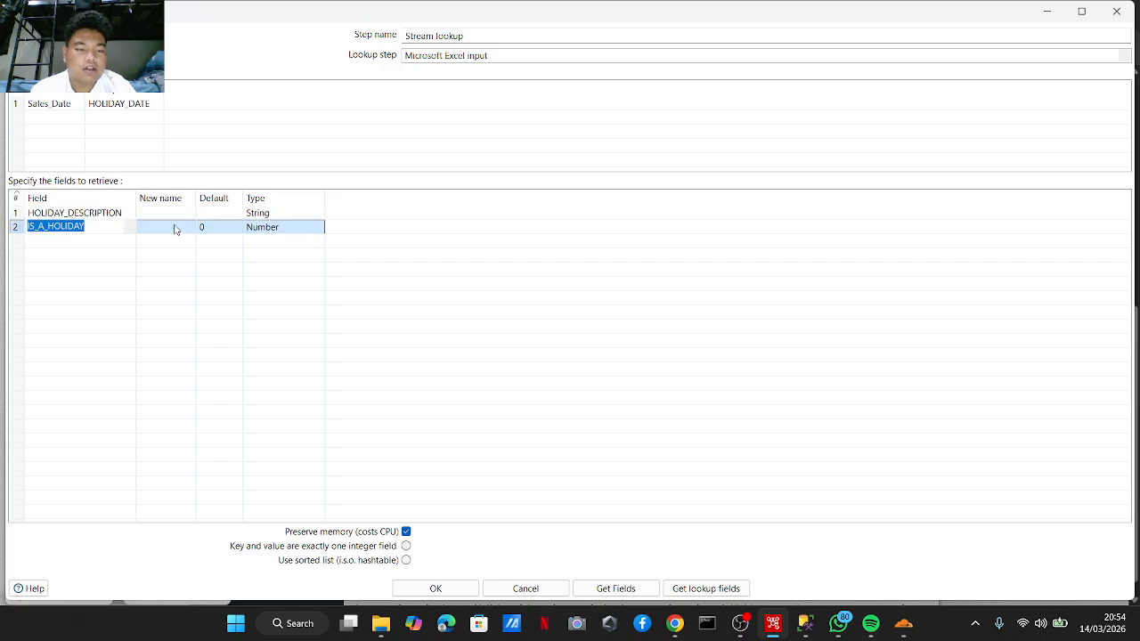
pyautogui.click(208, 253)
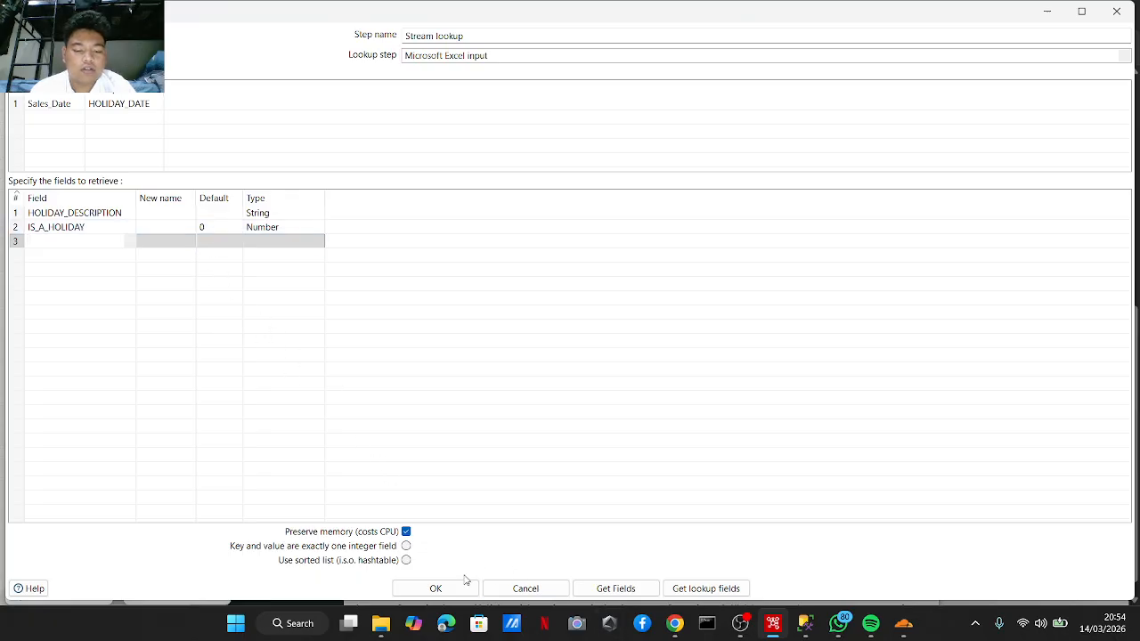
pyautogui.click(435, 588)
# Inspect the target table and key fields of the Date Dimension Update step and dismiss the message notifications.
pyautogui.doubleClick(872, 192)
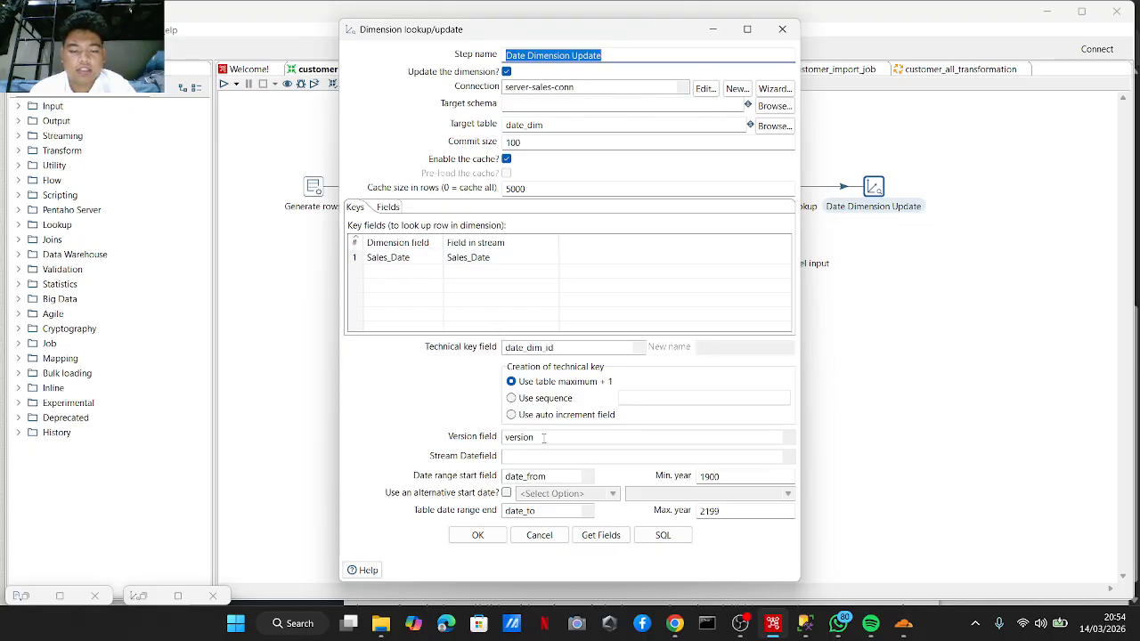
pyautogui.click(459, 541)
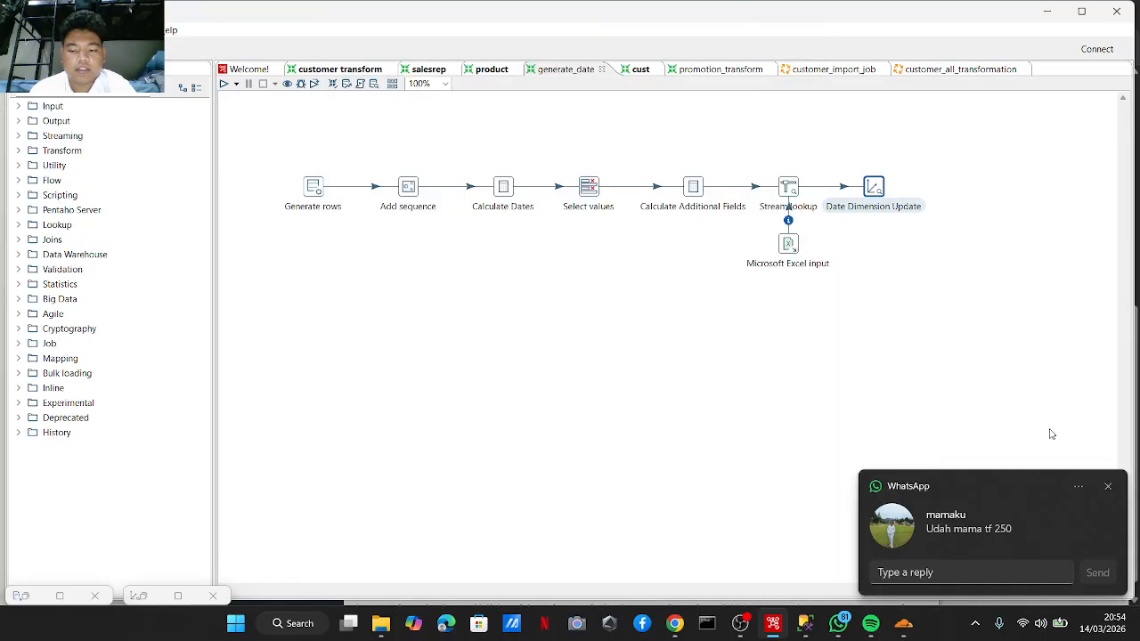
pyautogui.click(1114, 488)
pyautogui.moveTo(791, 247)
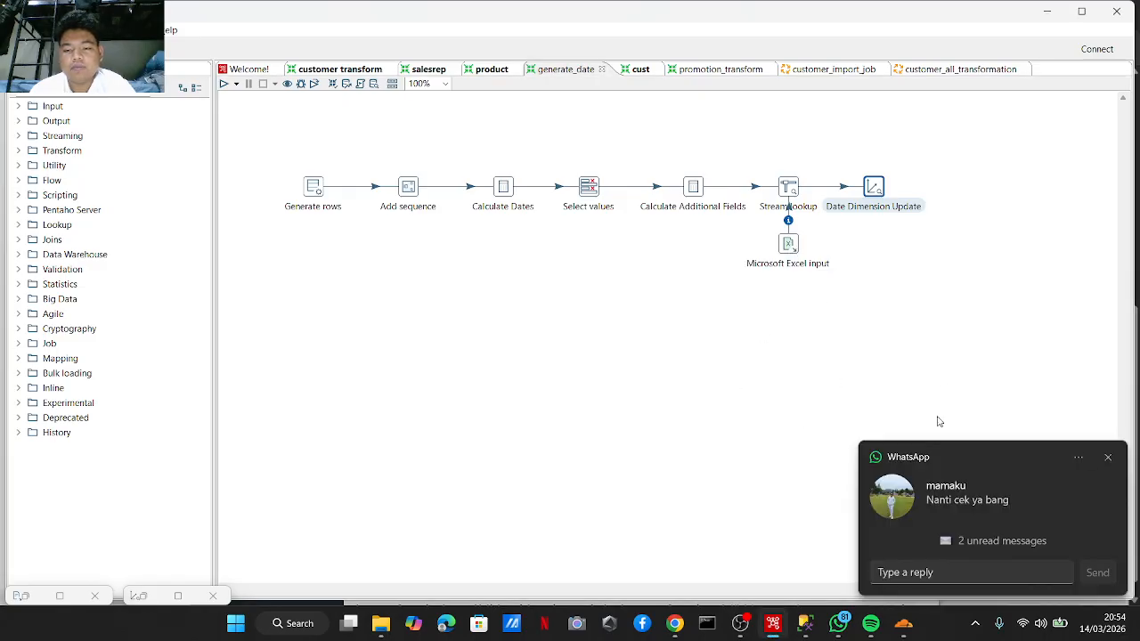
pyautogui.click(1107, 461)
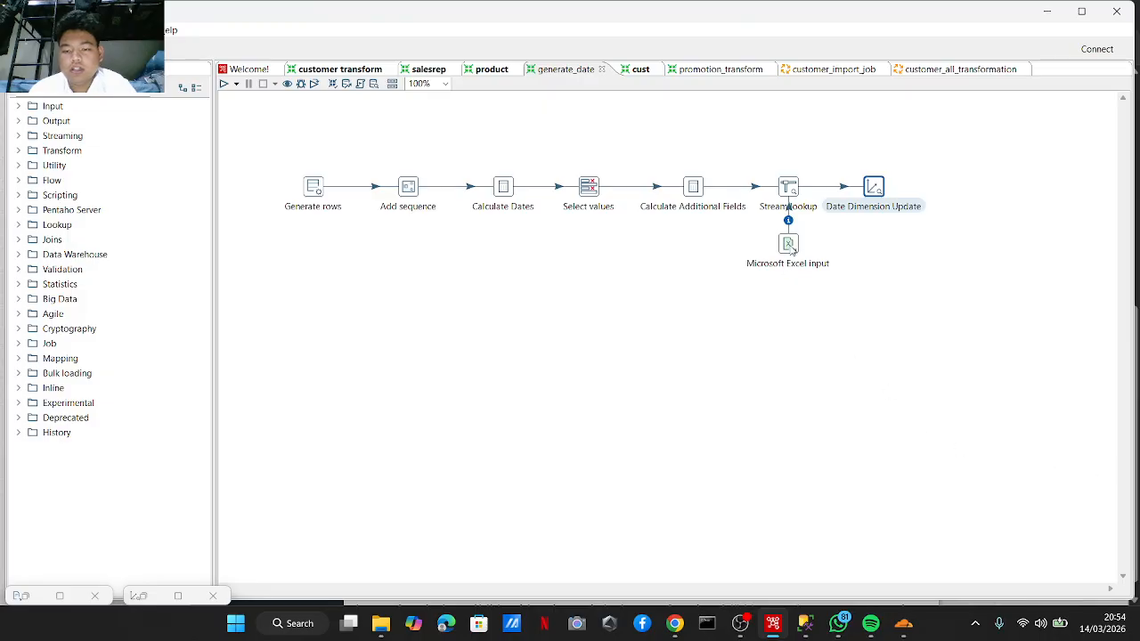
# Check the source file listed in the Microsoft Excel input step and close its settings.
pyautogui.click(791, 246)
pyautogui.doubleClick(789, 244)
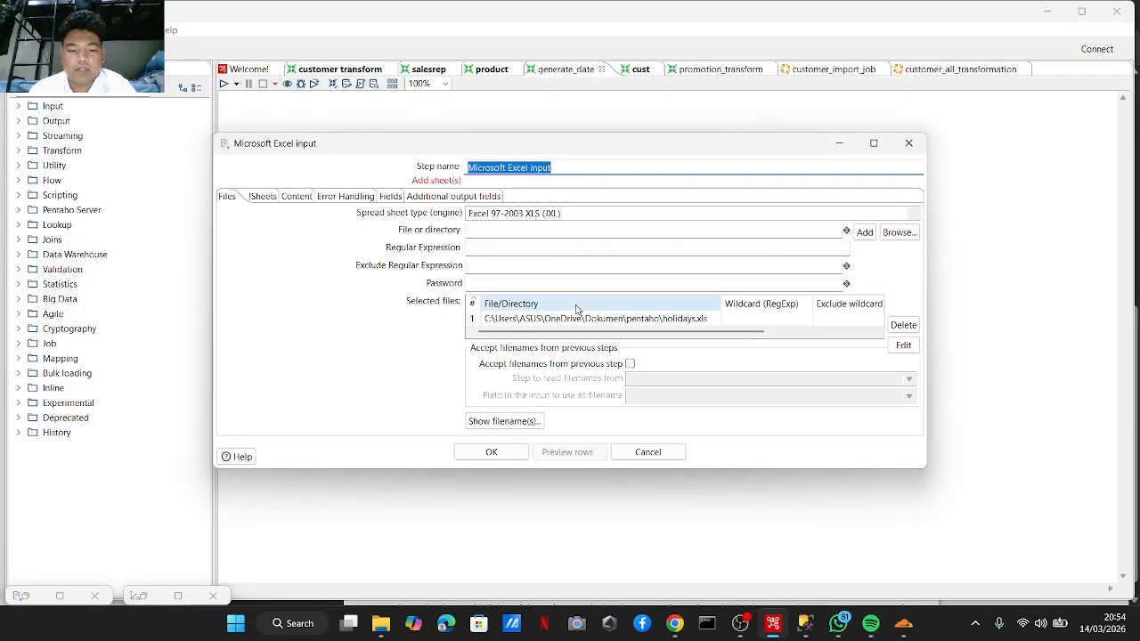
pyautogui.moveTo(647, 333); pyautogui.dragTo(697, 333)
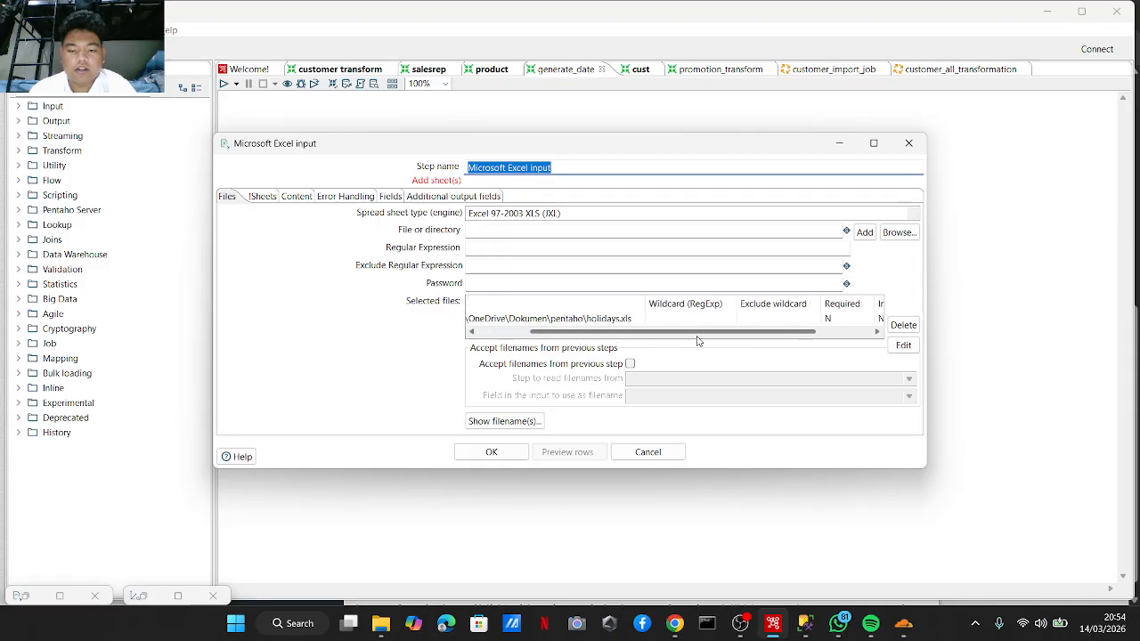
pyautogui.click(513, 456)
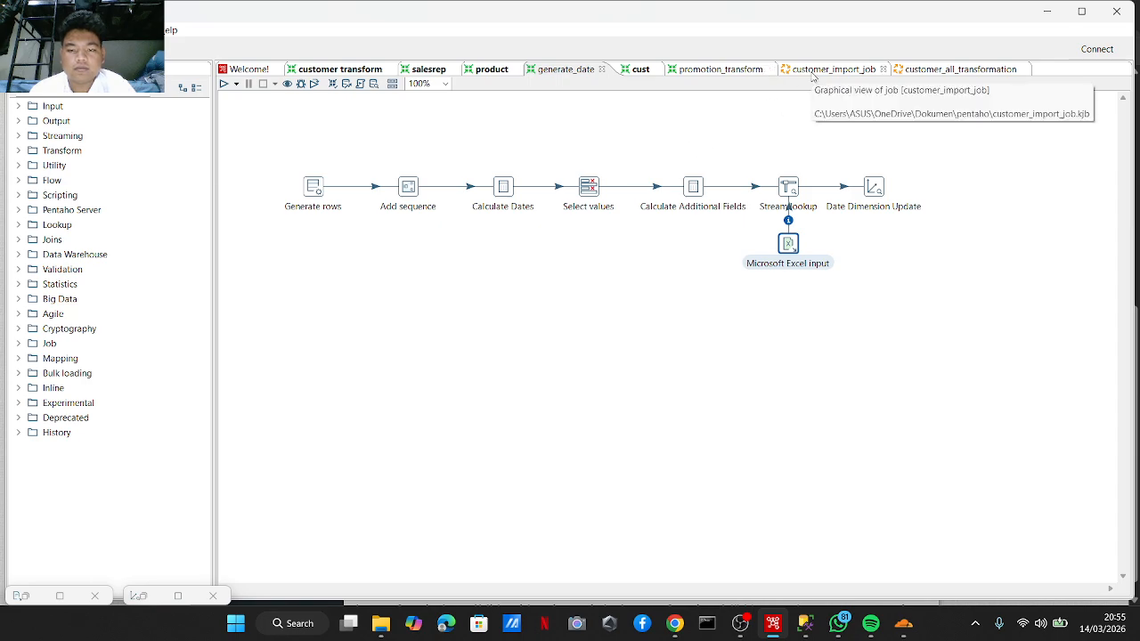
# Switch to the customer_all_transformation job and review the table creation script of its SQL entry.
pyautogui.click(940, 69)
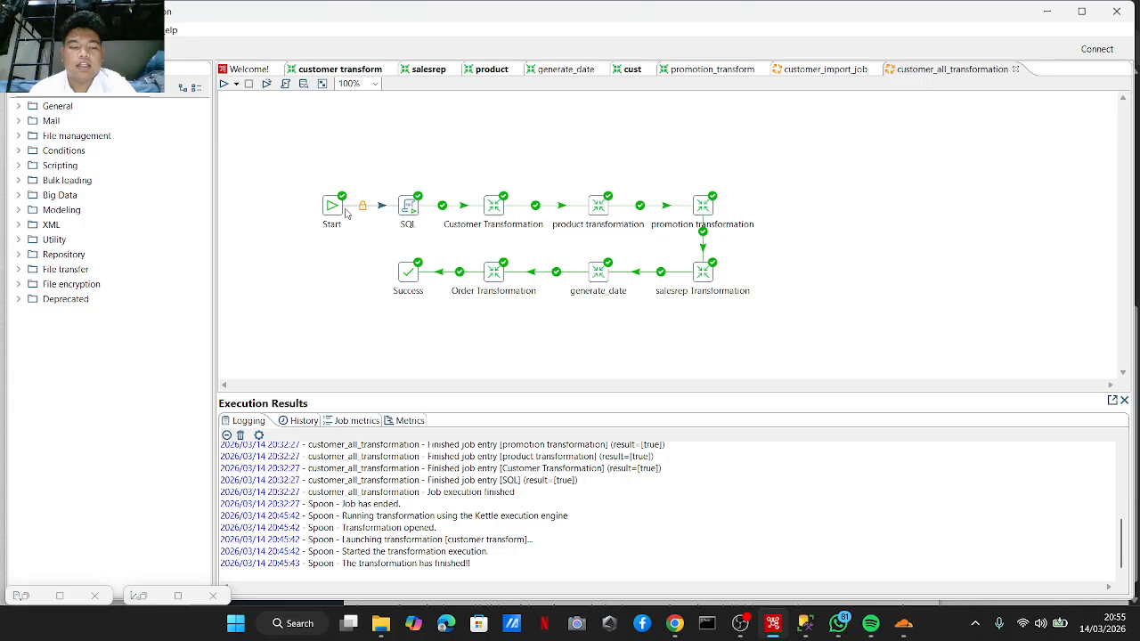
pyautogui.moveTo(416, 219)
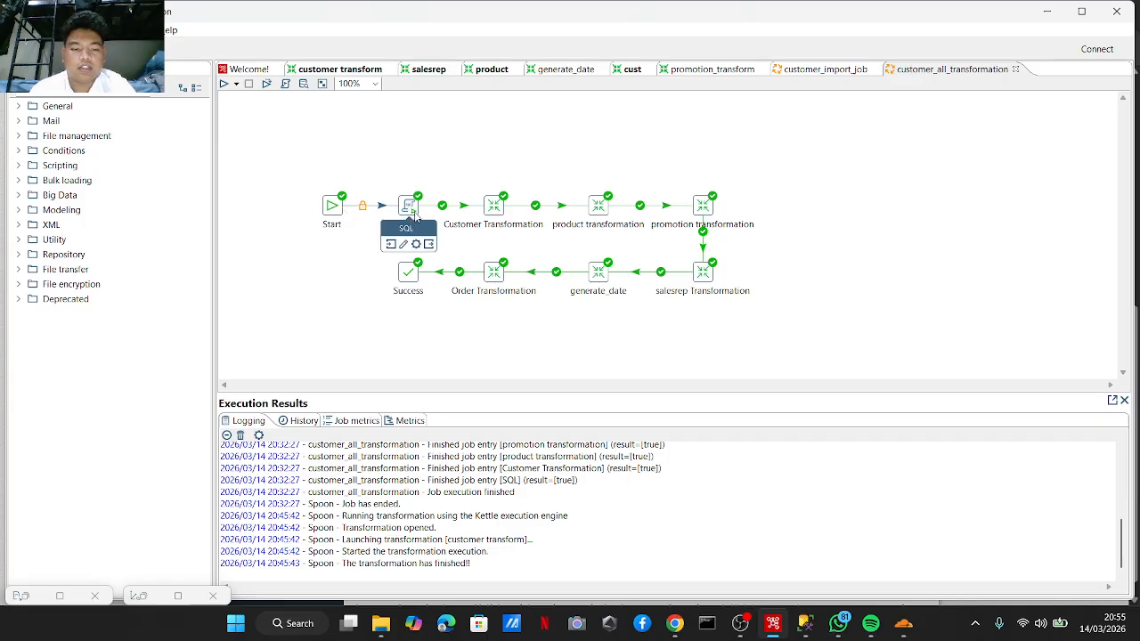
pyautogui.doubleClick(409, 207)
pyautogui.scroll(-10, 249, 280)
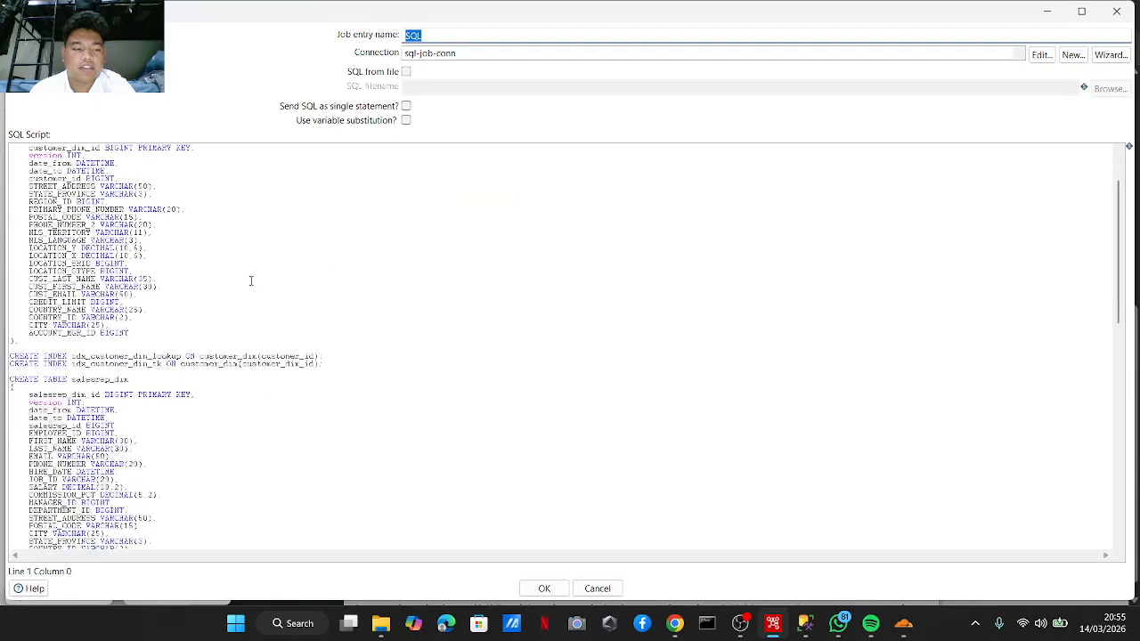
pyautogui.click(545, 589)
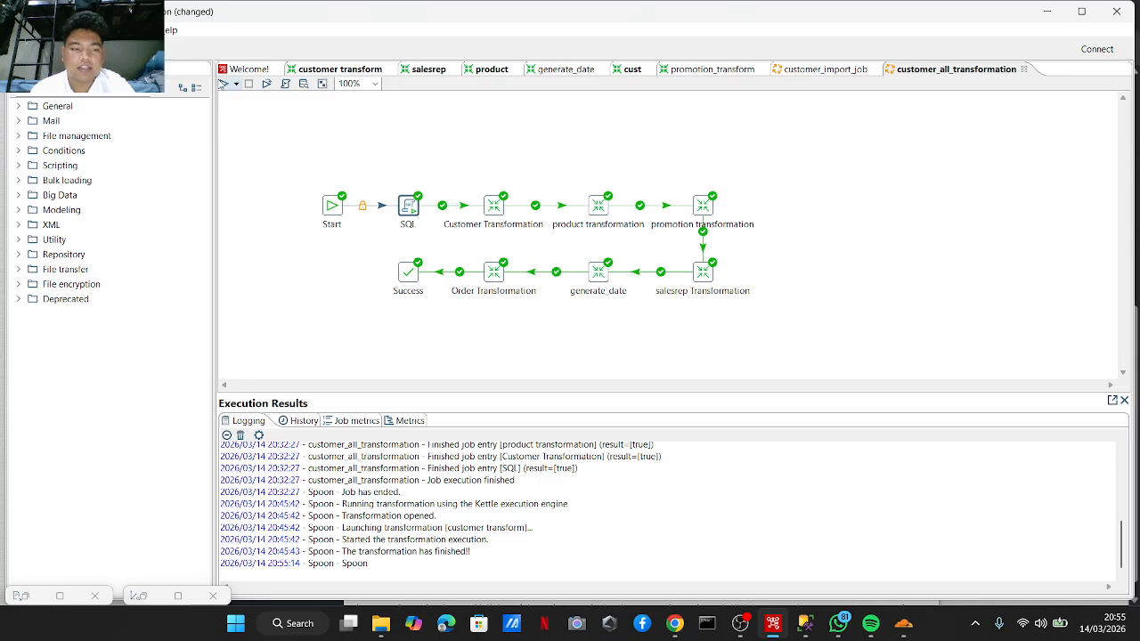
# Run the customer_all_transformation job with the Pentaho local configuration and Basic log level, dismissing the message notification.
pyautogui.click(224, 83)
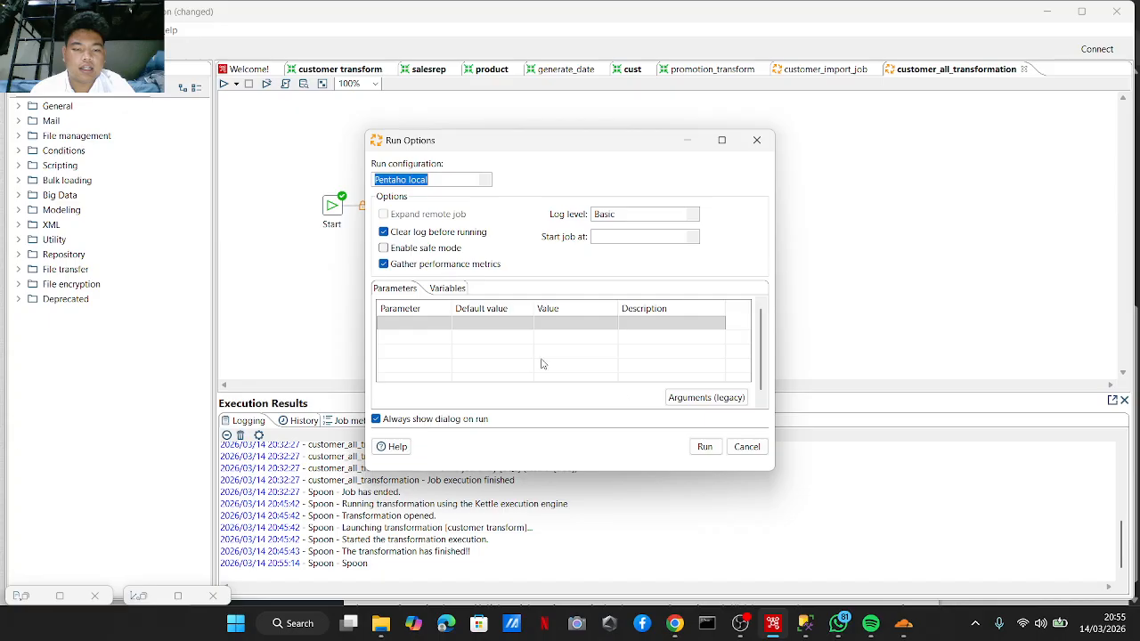
pyautogui.click(700, 446)
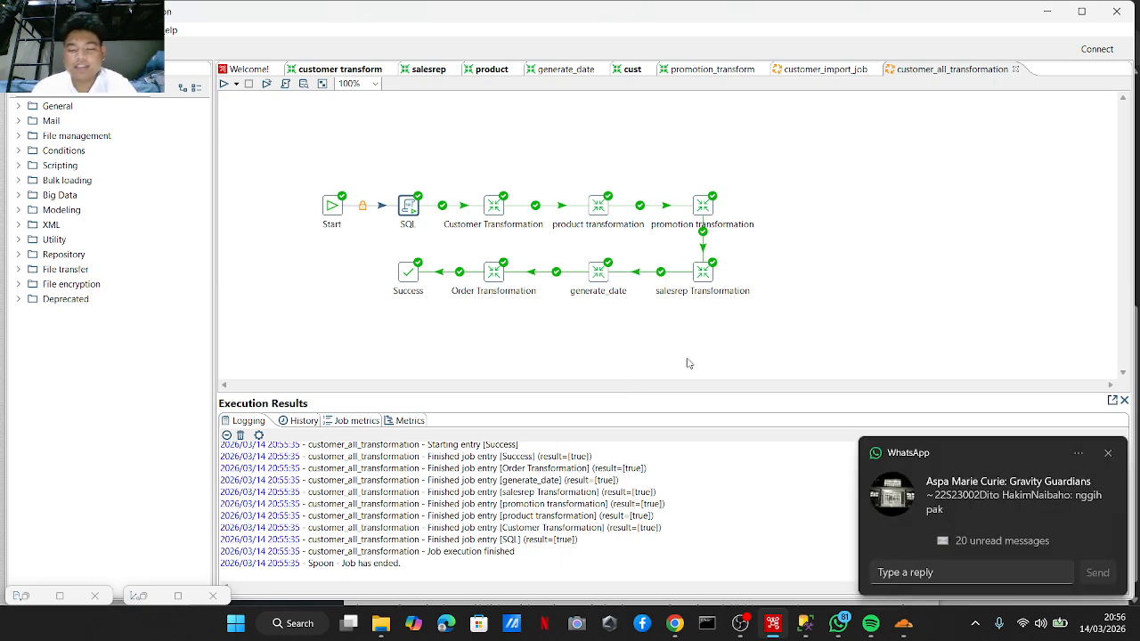
pyautogui.click(1106, 455)
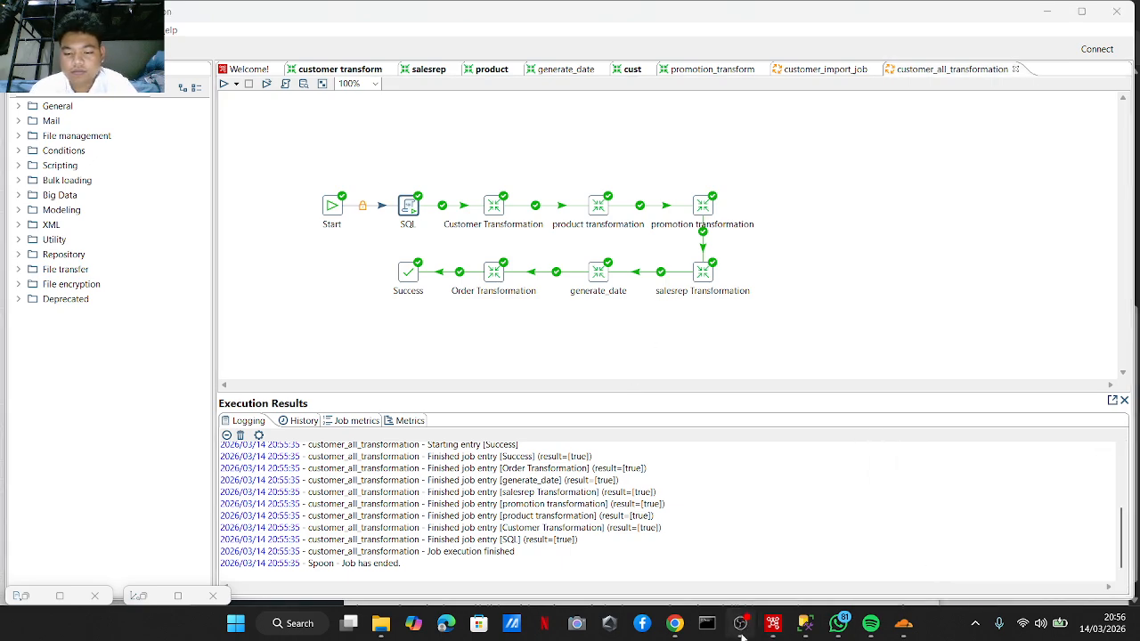